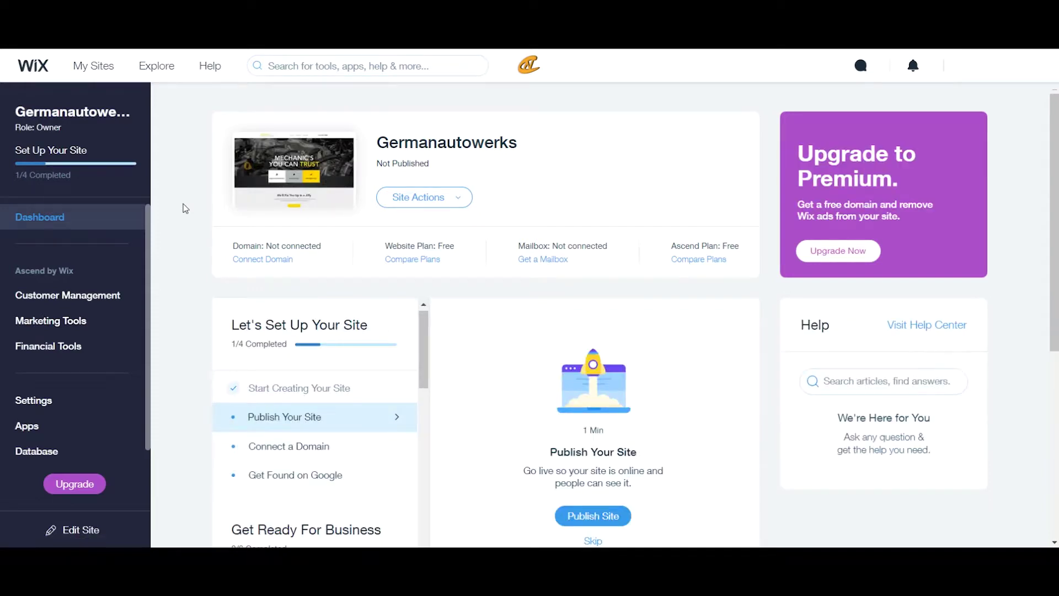
# Go through Customer Management to the Germanautowerks site's Automations page
pyautogui.click(68, 305)
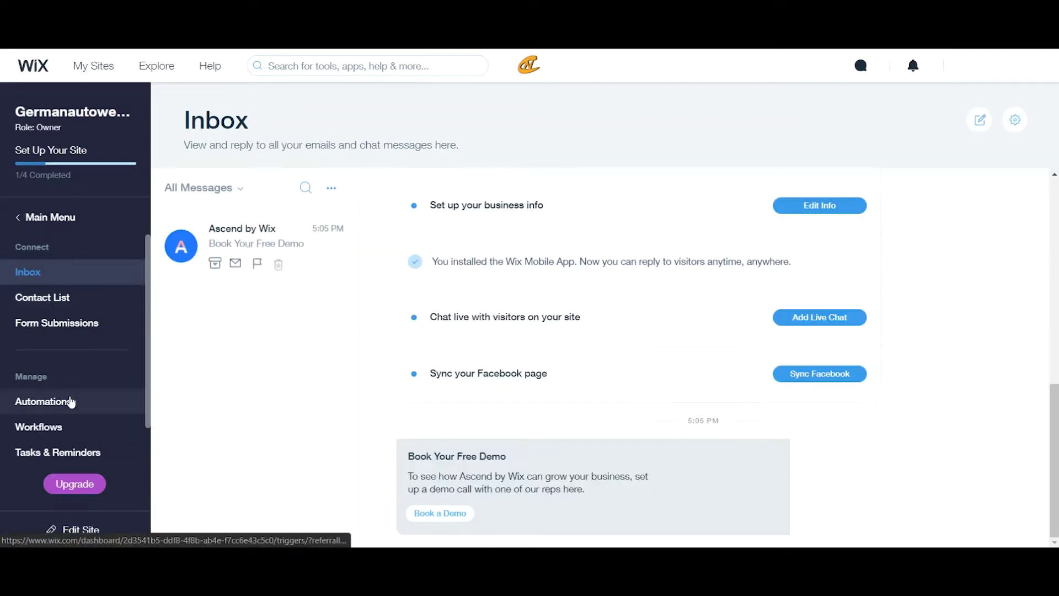
pyautogui.click(72, 401)
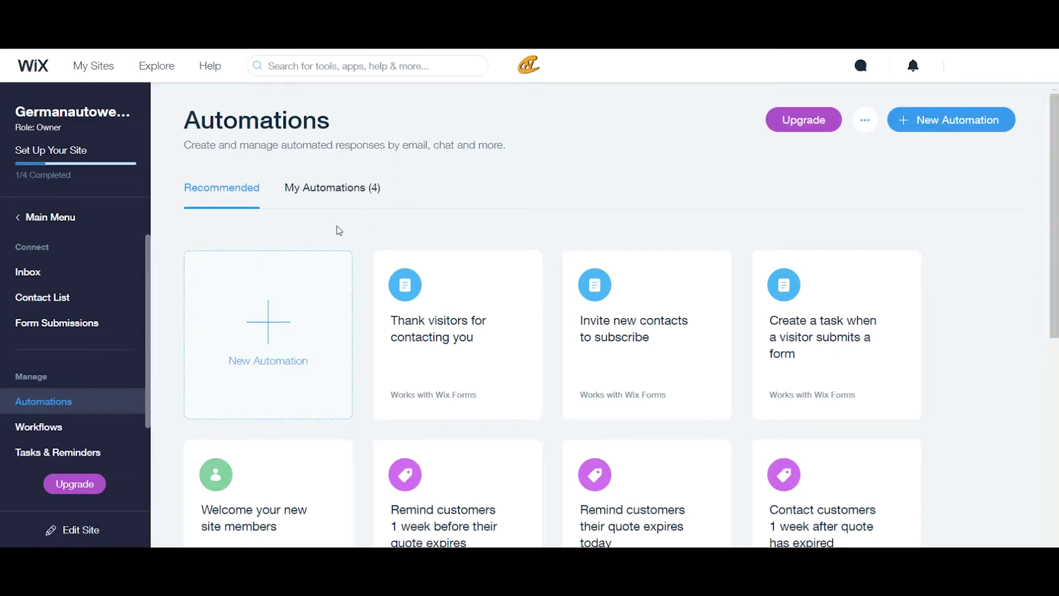
# Browse the Recommended automation templates, then start a blank New Automation
pyautogui.click(286, 360)
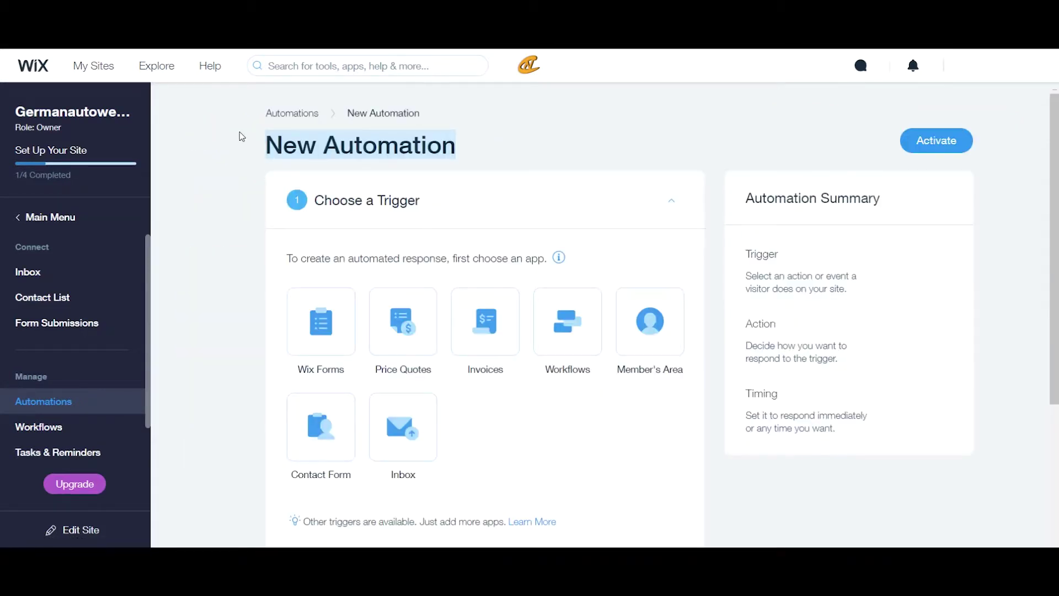
pyautogui.click(292, 113)
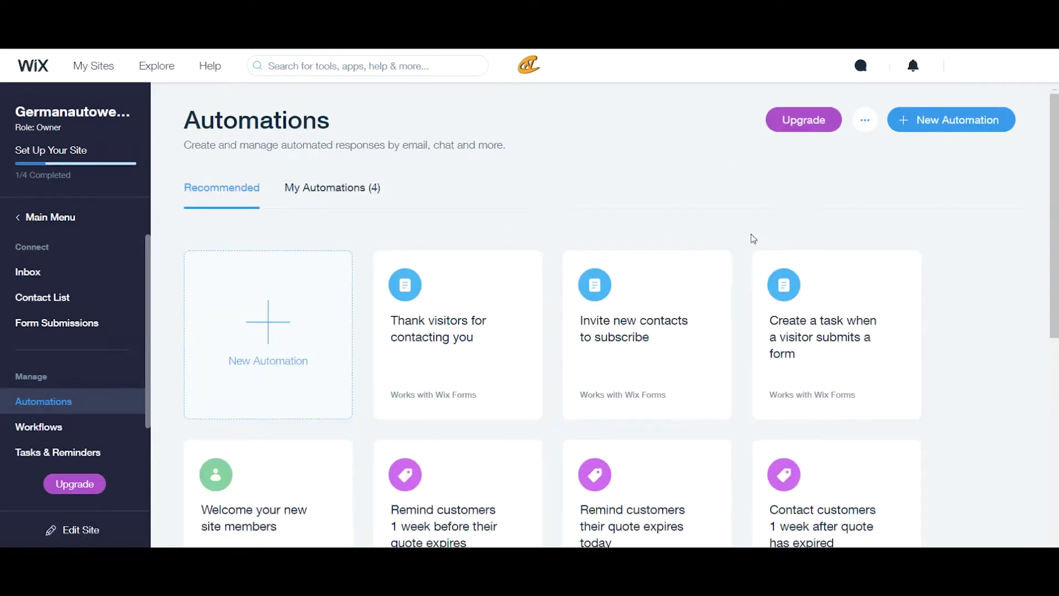
pyautogui.scroll(-3, 938, 298)
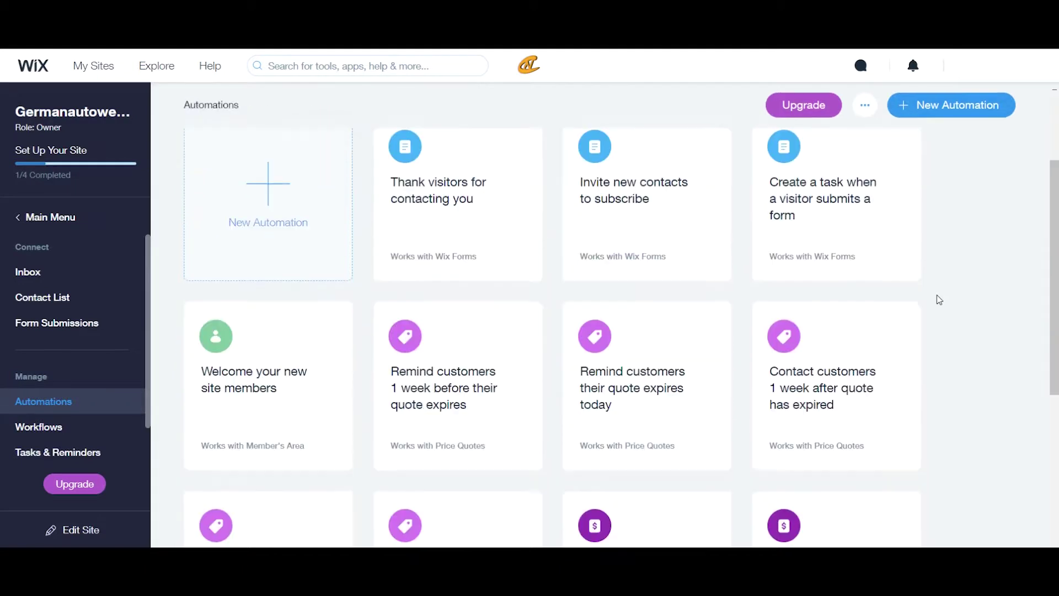
pyautogui.scroll(-3, 941, 299)
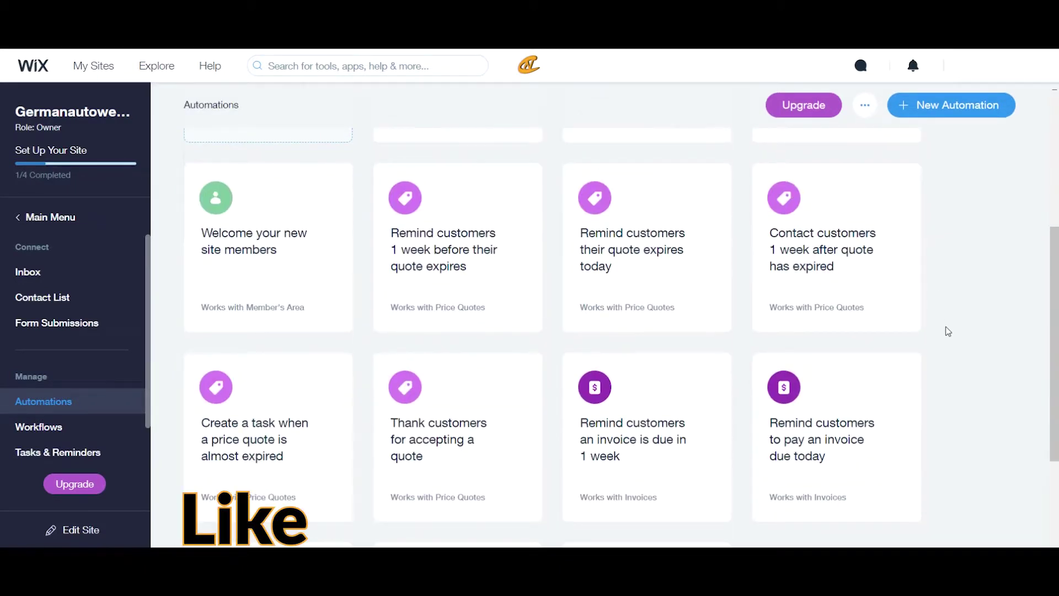
pyautogui.scroll(1, 947, 331)
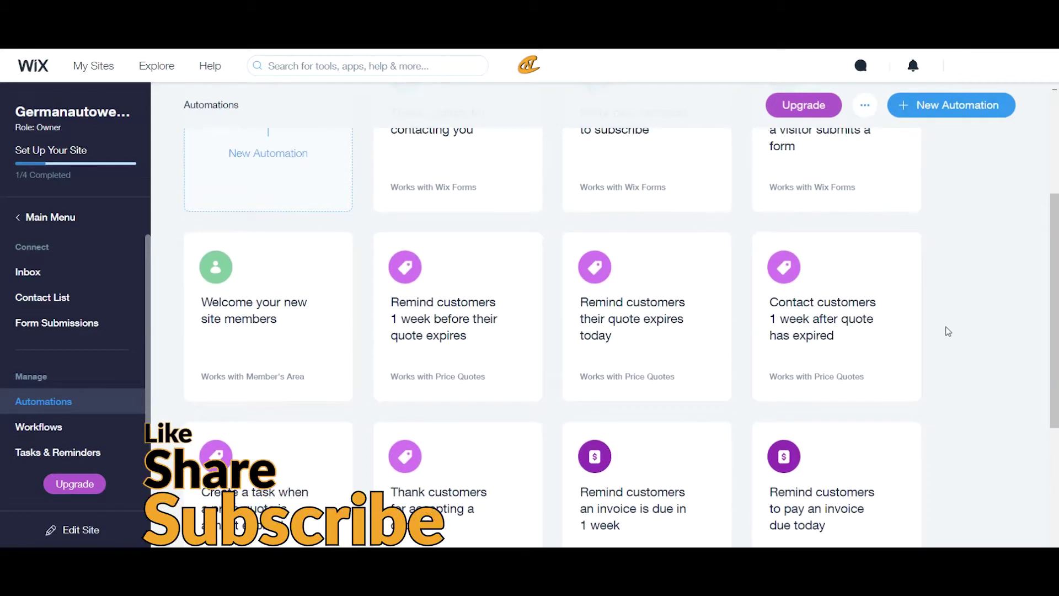
pyautogui.scroll(-1, 948, 331)
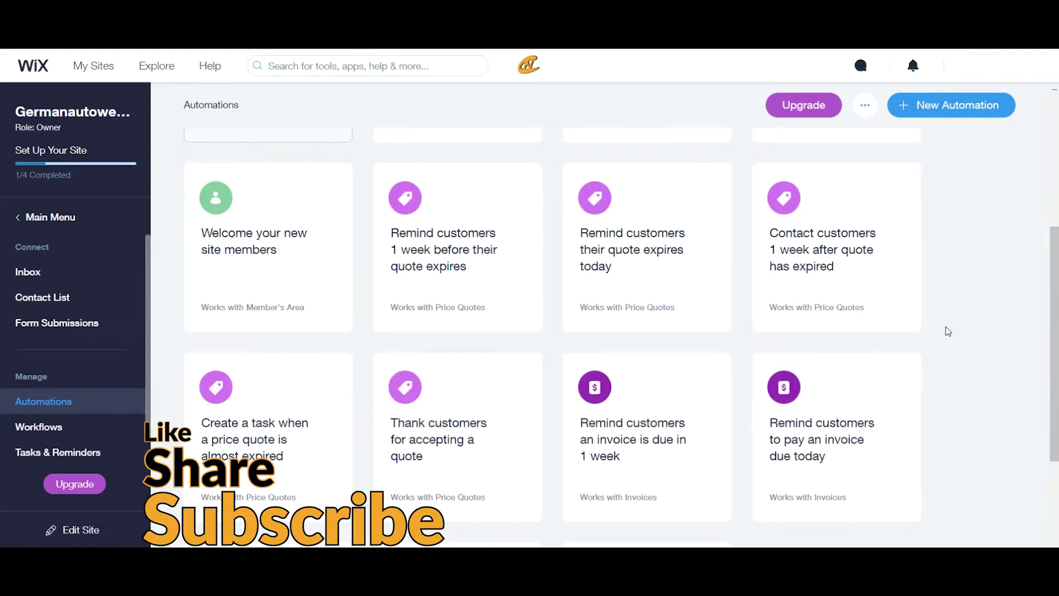
pyautogui.scroll(4, 948, 331)
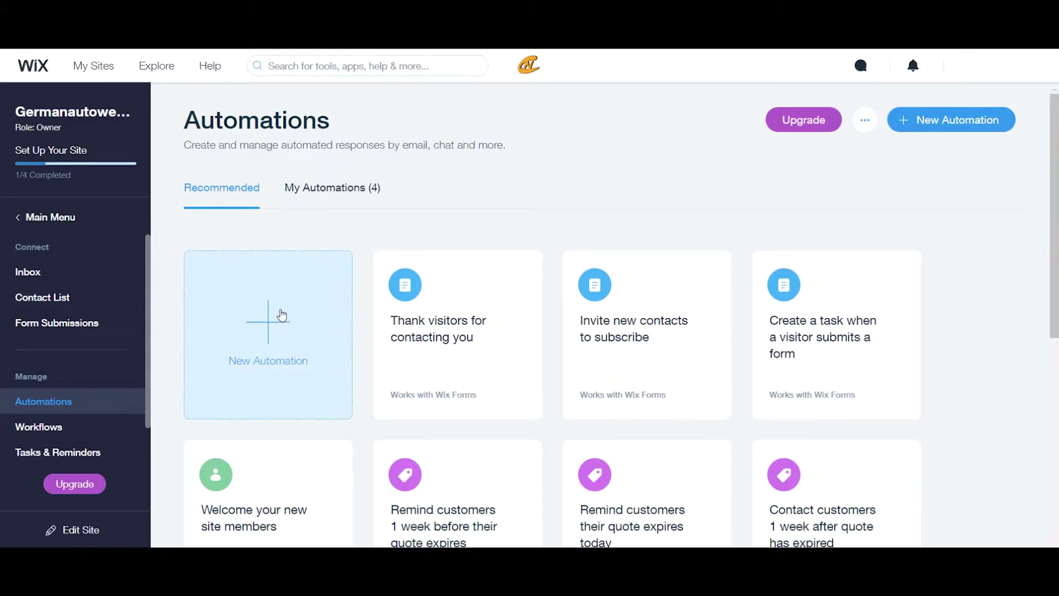
pyautogui.click(260, 338)
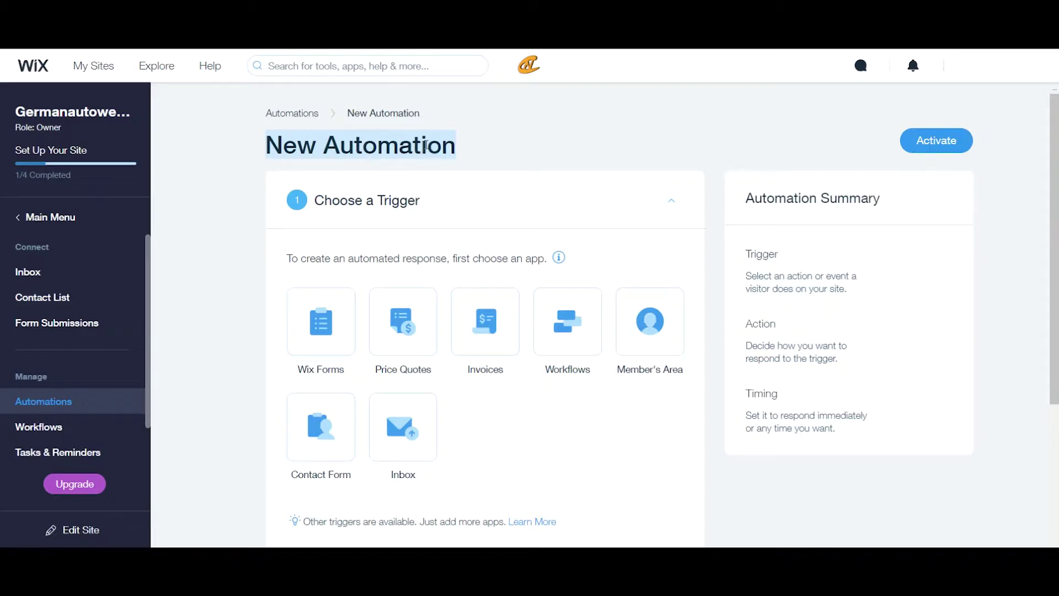
# Replace the 'New Automation' title with 'Contact'
pyautogui.write('Contact')
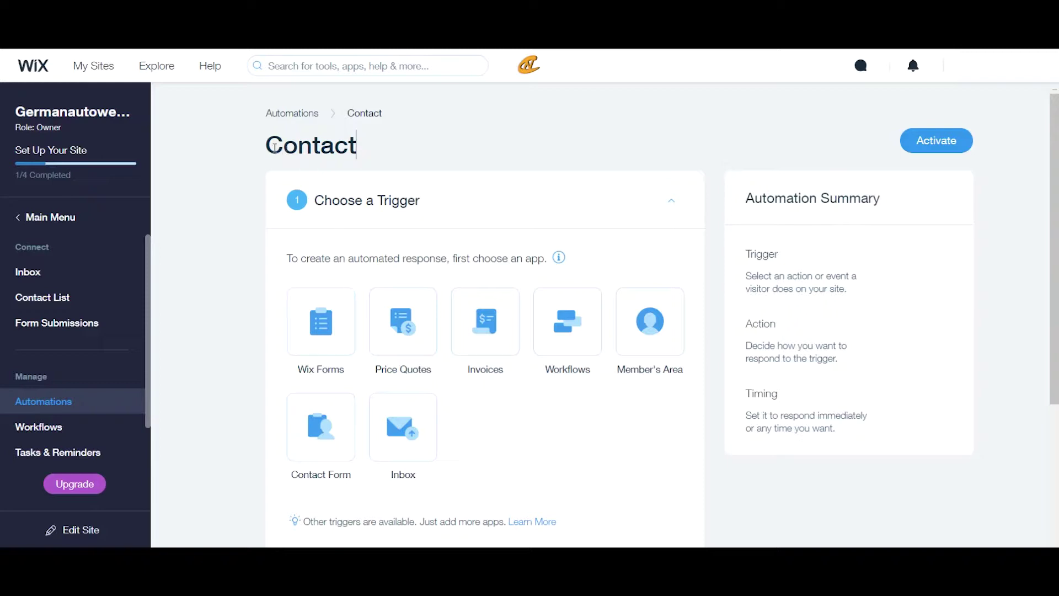
pyautogui.moveTo(270, 144); pyautogui.dragTo(376, 148)
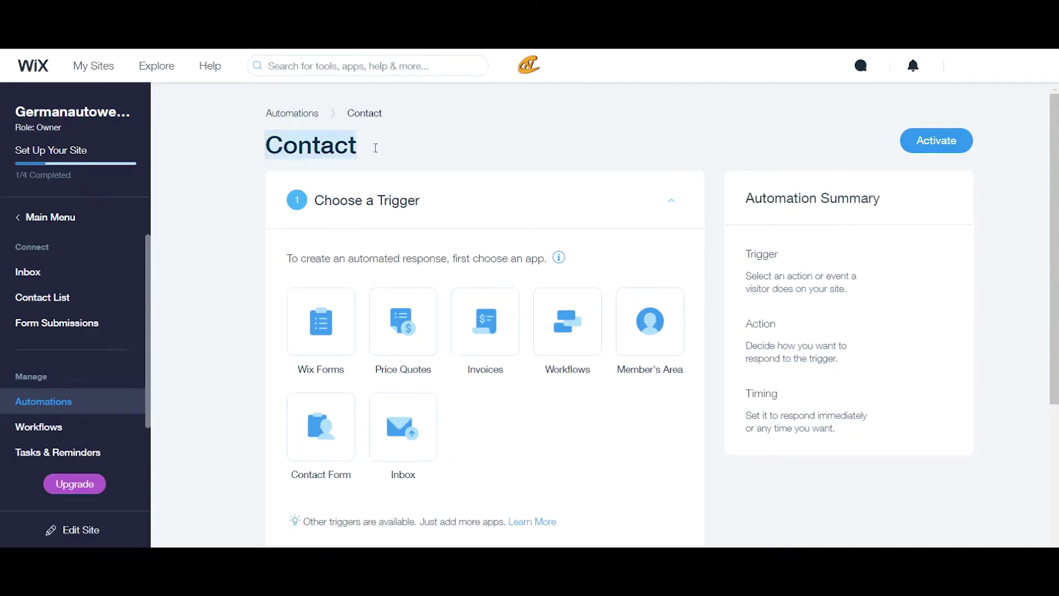
pyautogui.click(366, 191)
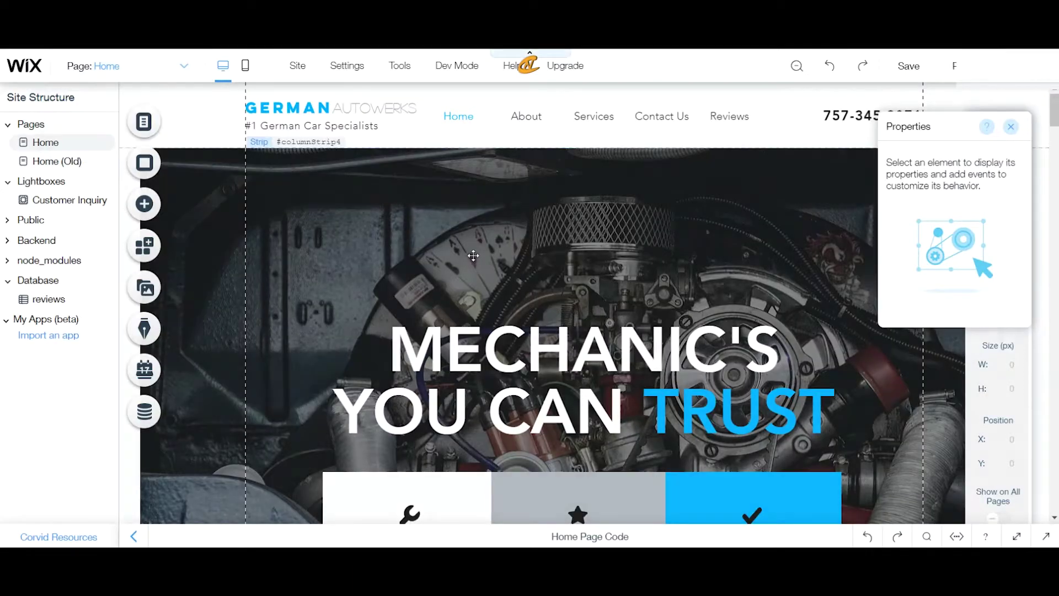
pyautogui.scroll(-10, 474, 255)
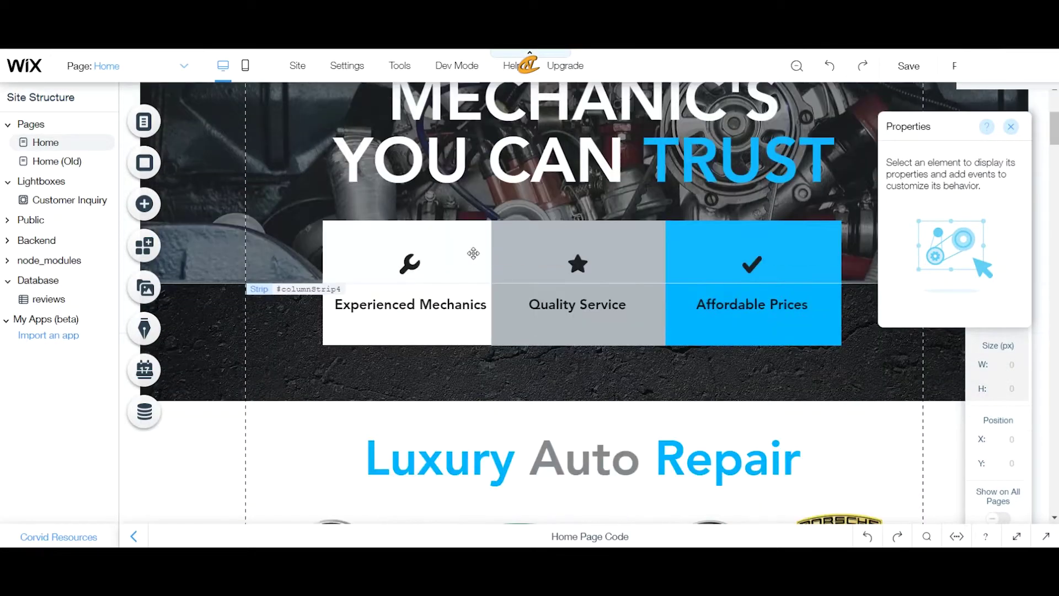
pyautogui.scroll(-15, 473, 253)
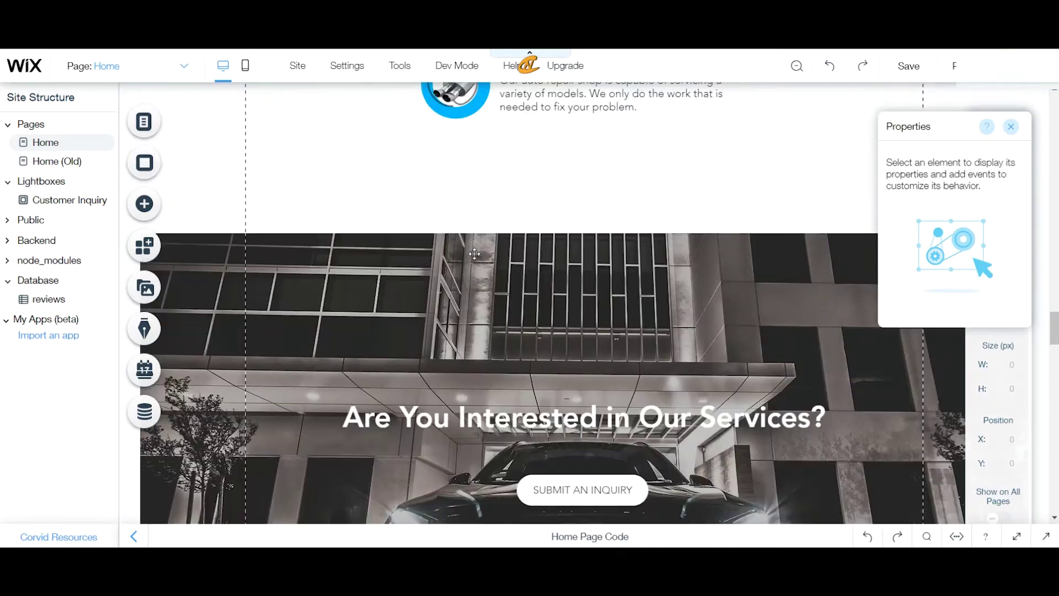
pyautogui.scroll(-5, 474, 254)
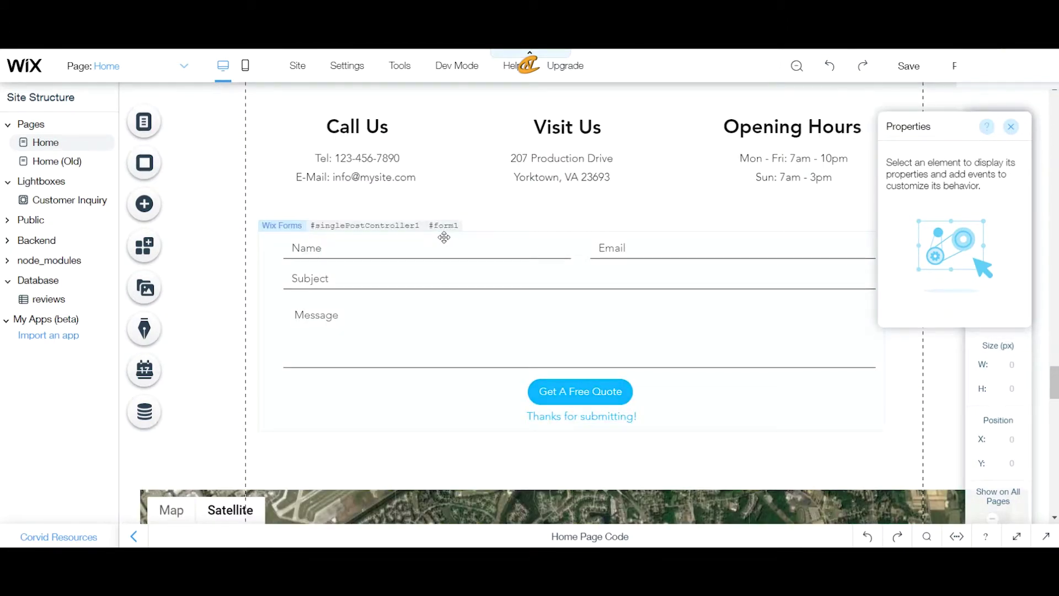
pyautogui.click(444, 237)
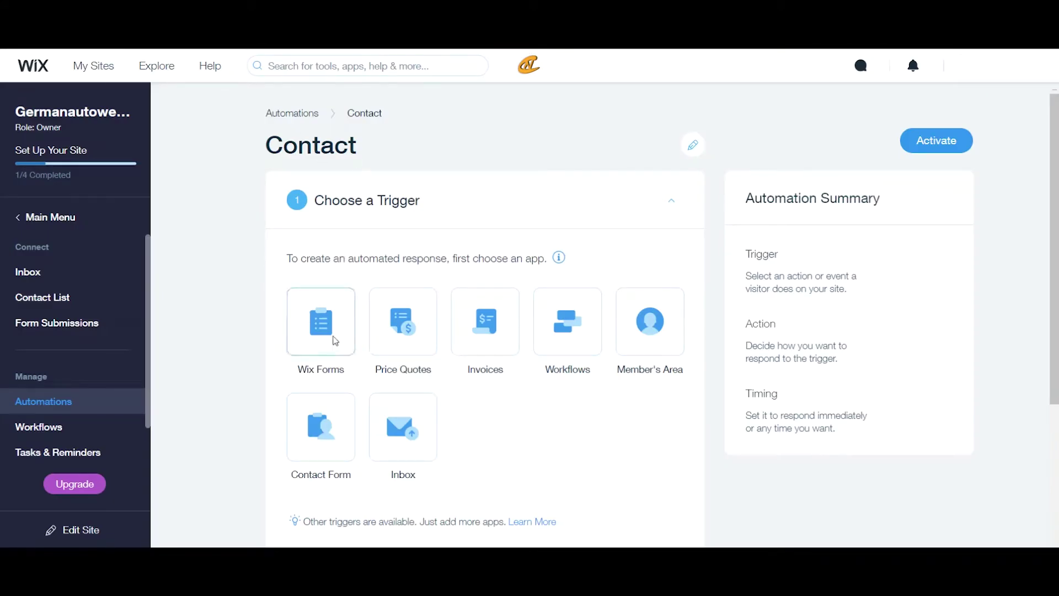
# Use the Wix Forms submission trigger with a 'Send email to visitors' action
pyautogui.click(335, 339)
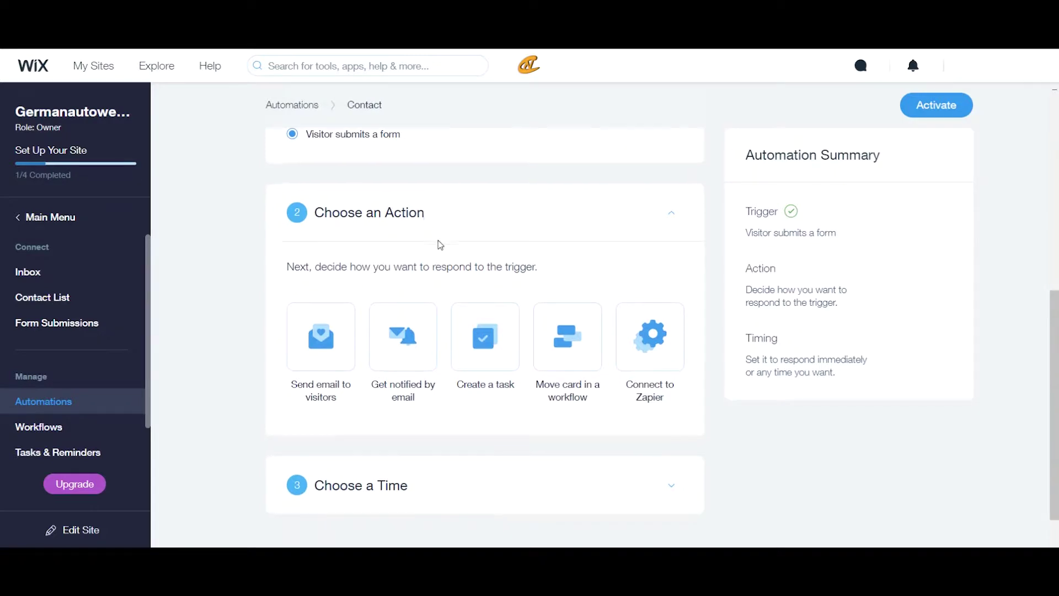
pyautogui.scroll(-2, 441, 244)
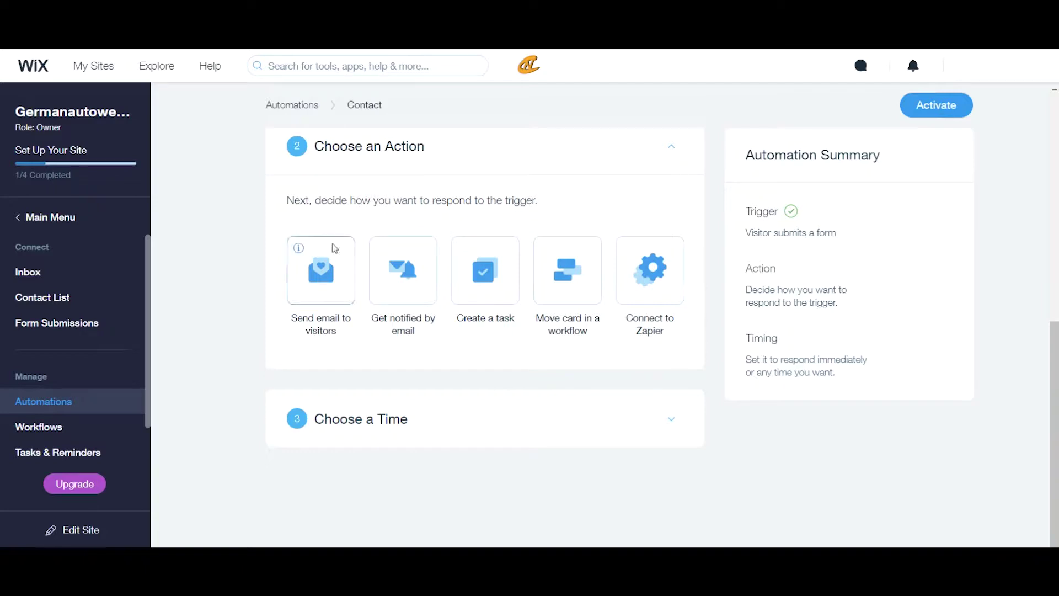
pyautogui.click(329, 271)
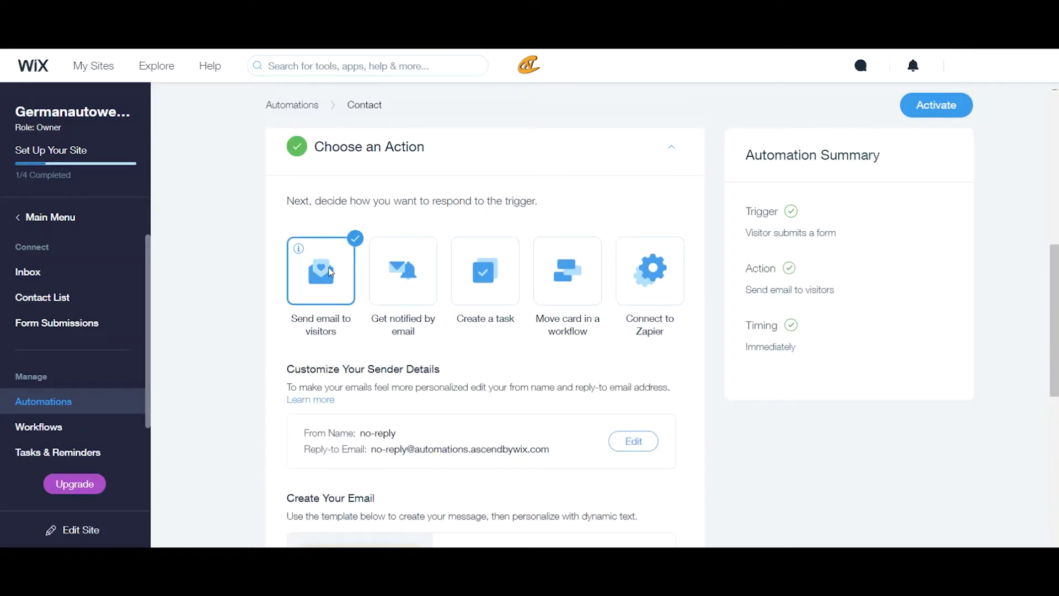
pyautogui.scroll(-3, 329, 271)
pyautogui.scroll(-1, 330, 270)
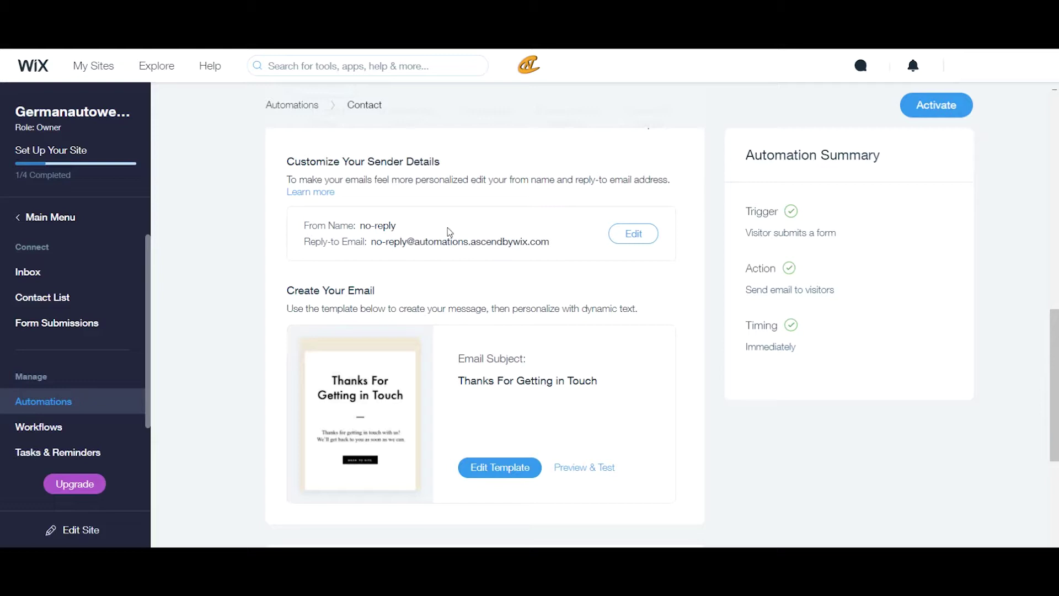
pyautogui.click(637, 237)
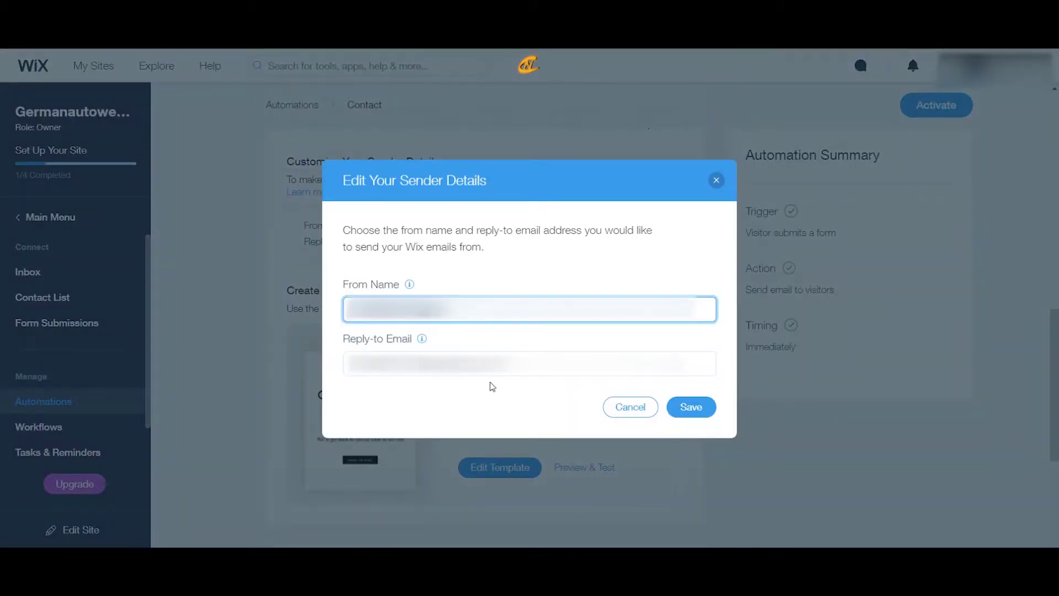
pyautogui.click(675, 408)
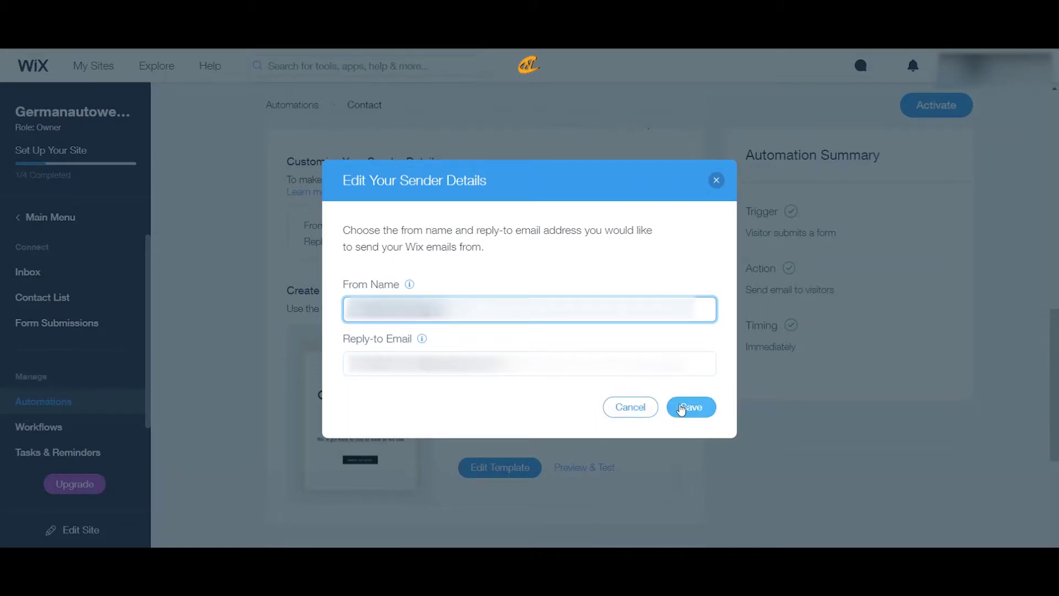
pyautogui.click(633, 406)
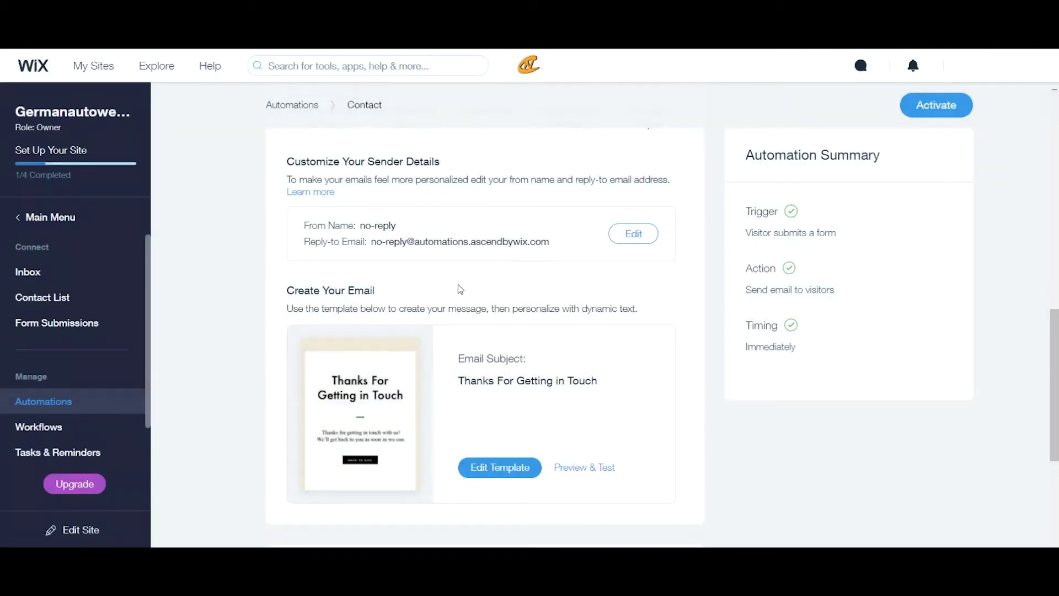
pyautogui.scroll(-1, 486, 288)
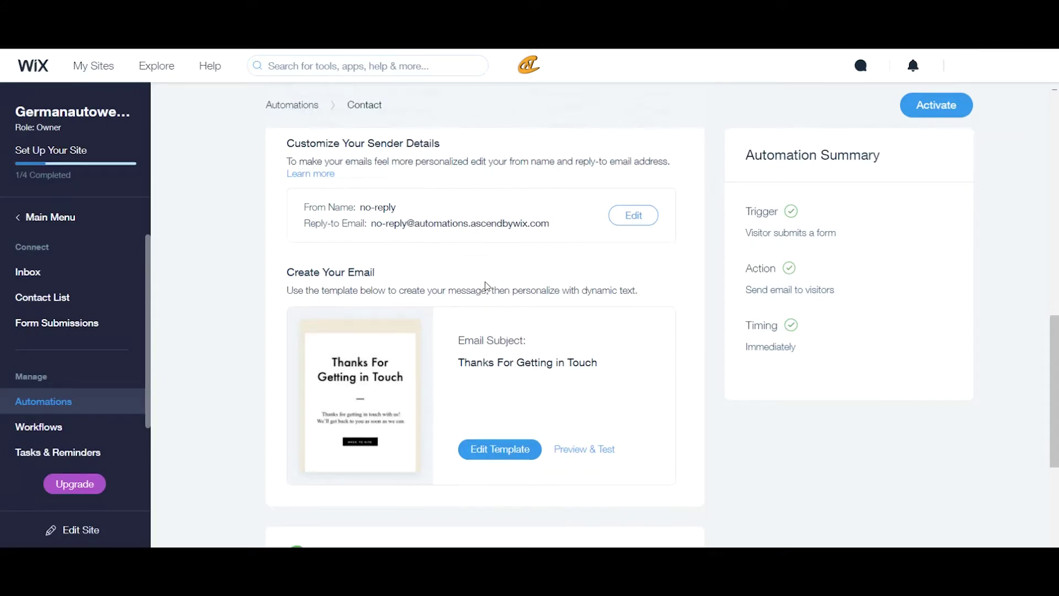
pyautogui.scroll(-2, 488, 287)
pyautogui.scroll(-2, 488, 286)
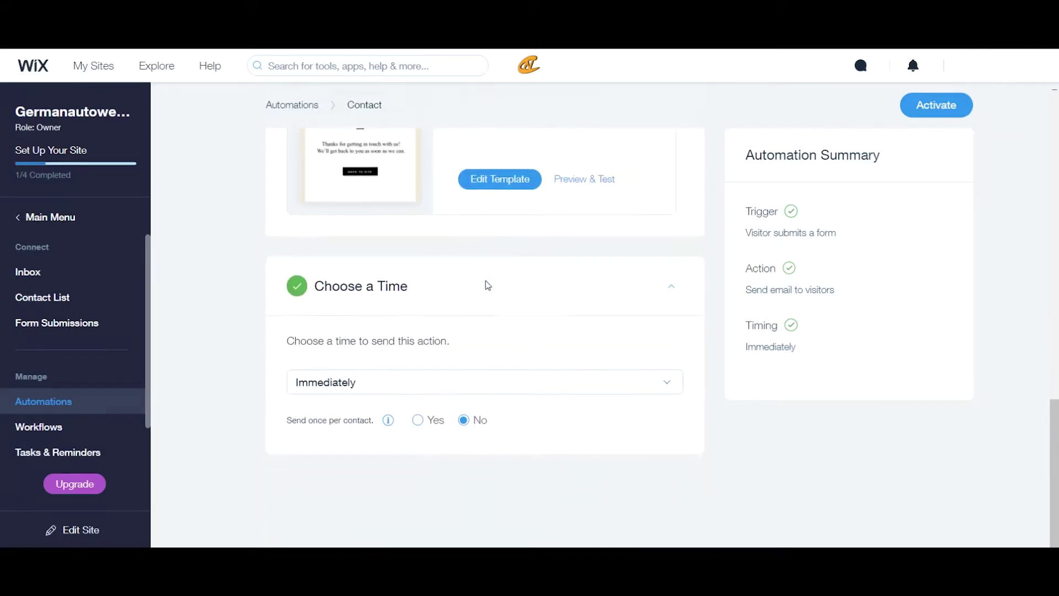
pyautogui.scroll(5, 488, 284)
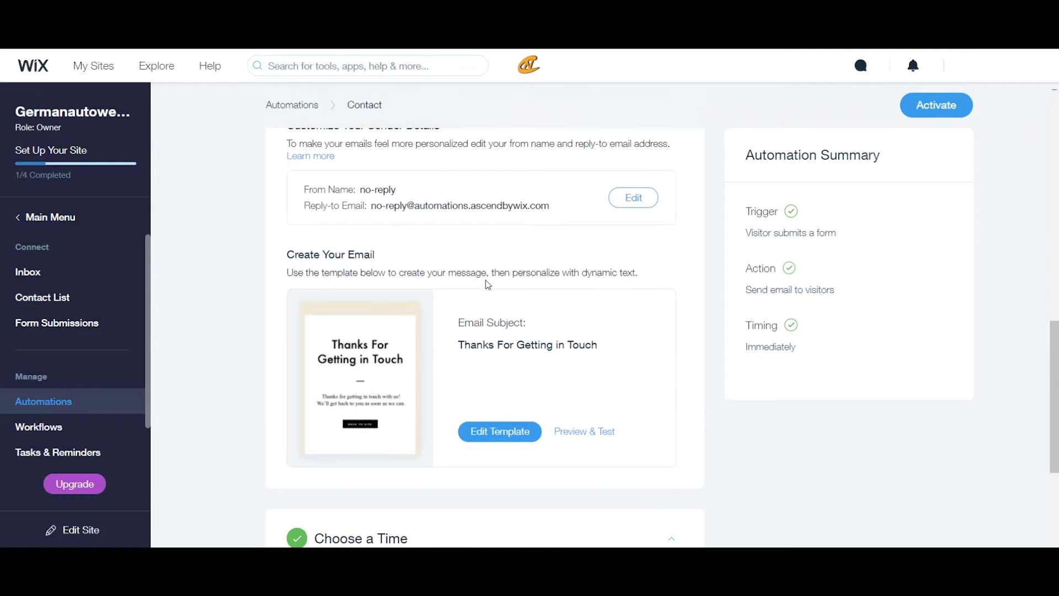
pyautogui.scroll(4, 487, 281)
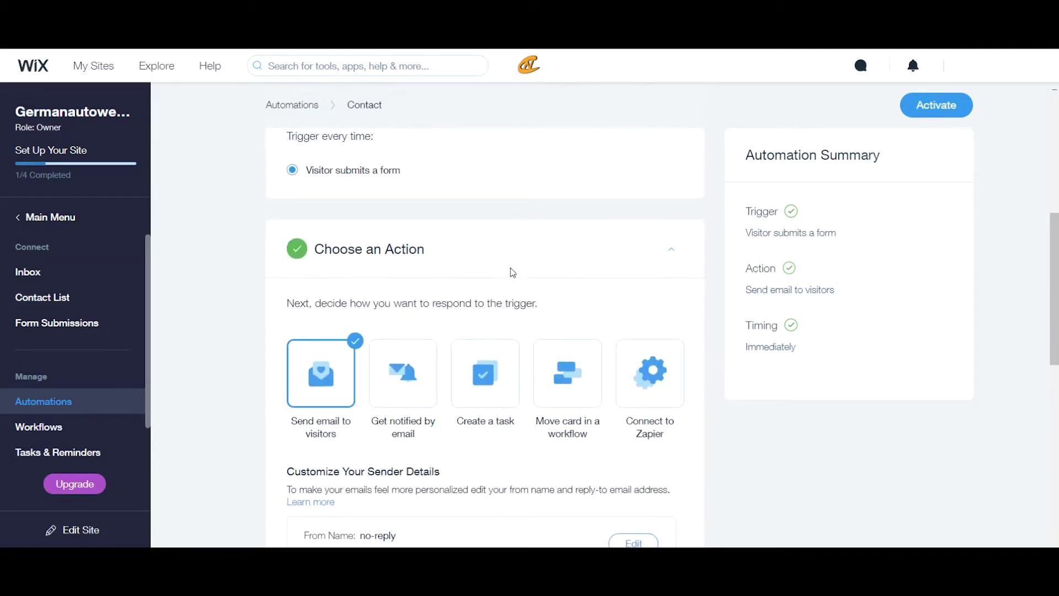
pyautogui.scroll(5, 521, 265)
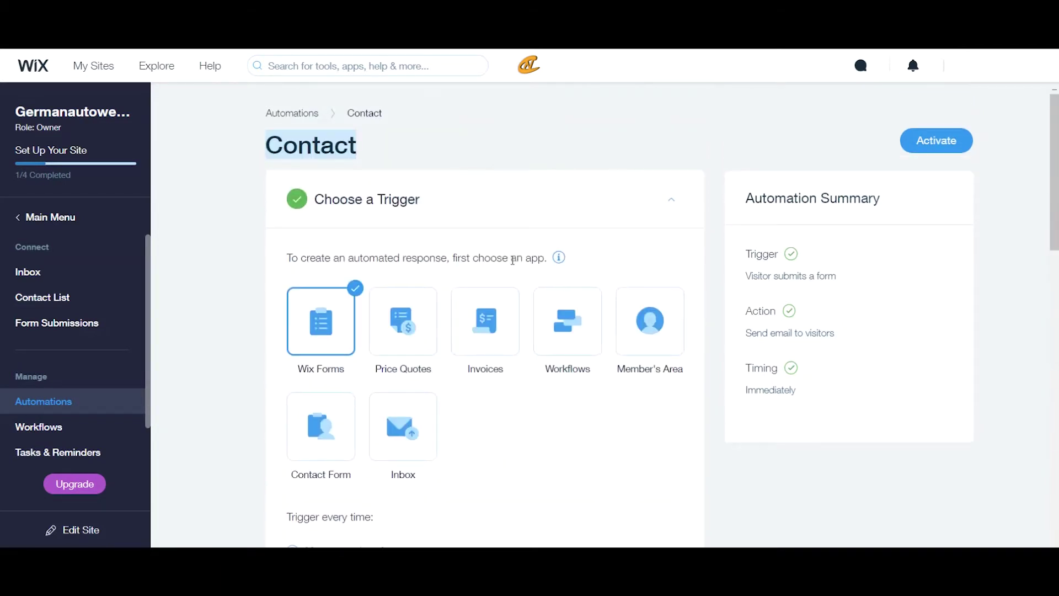
pyautogui.scroll(-8, 513, 266)
pyautogui.scroll(-7, 511, 267)
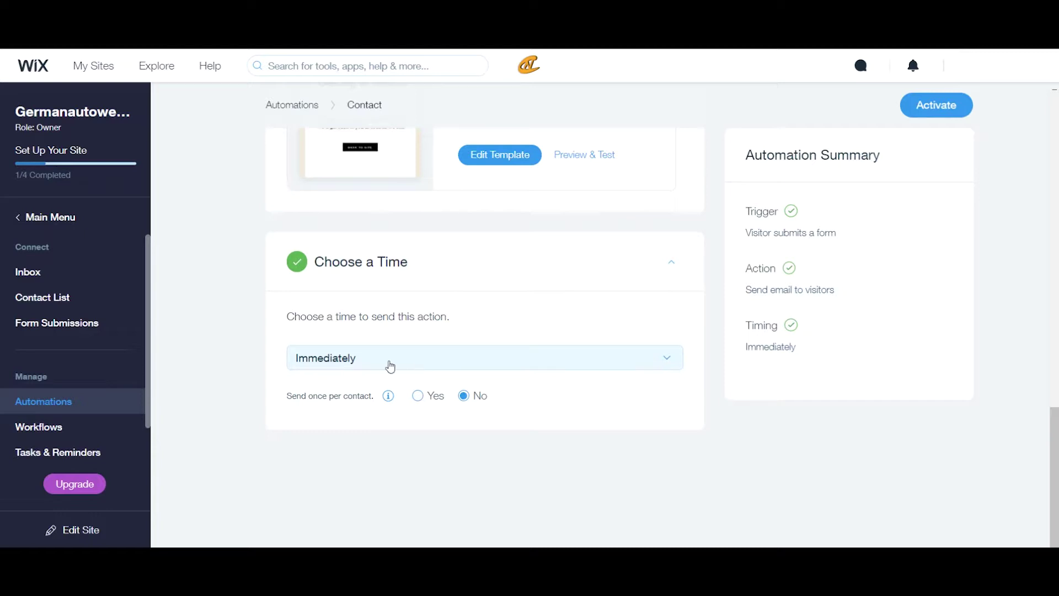
# Keep the send time at Immediately, activate the Contact automation, and view all automations
pyautogui.click(353, 365)
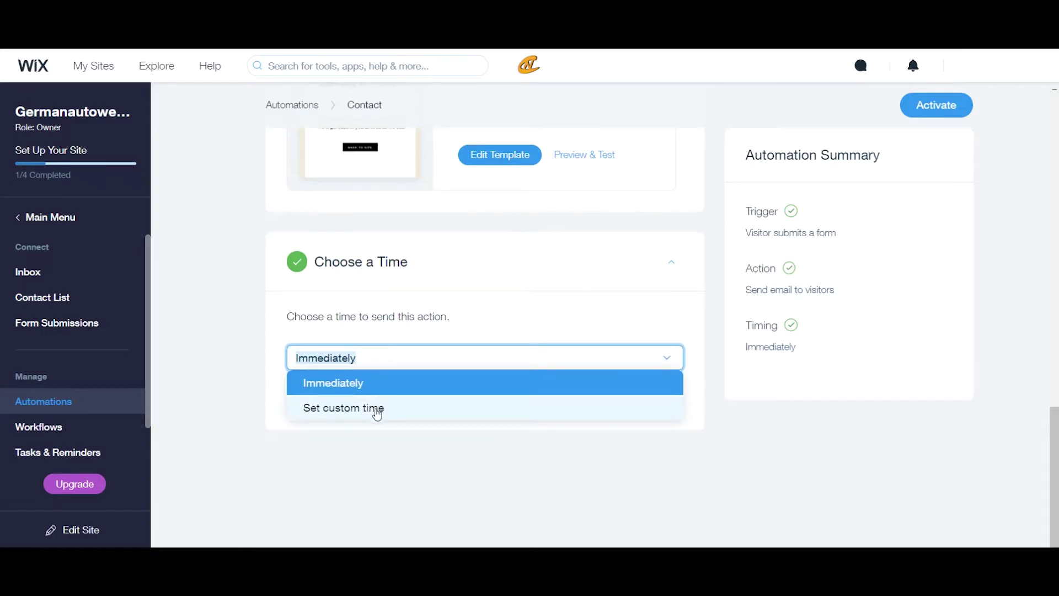
pyautogui.click(286, 332)
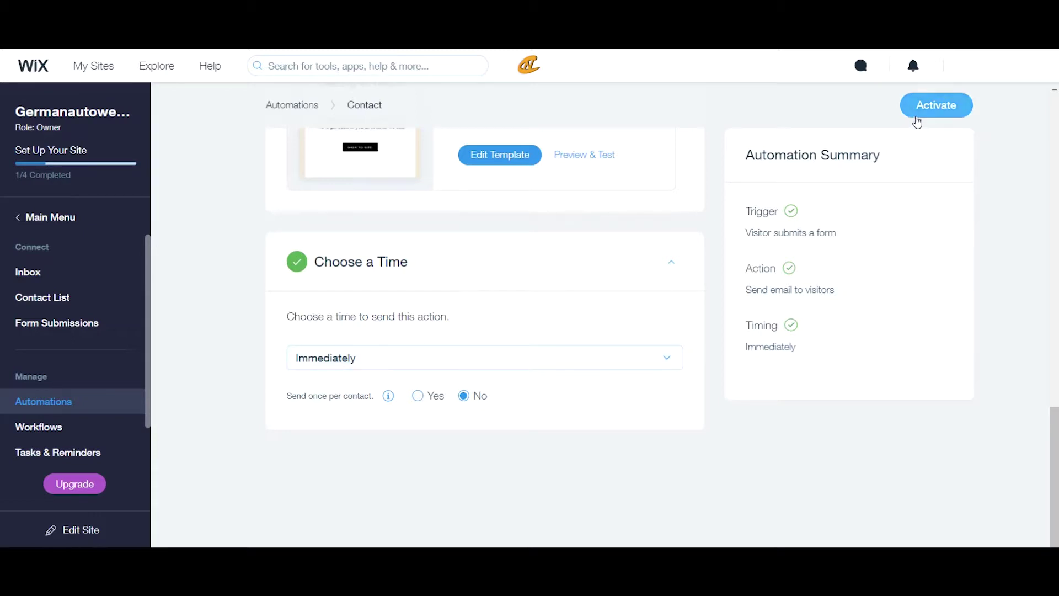
pyautogui.scroll(6, 560, 386)
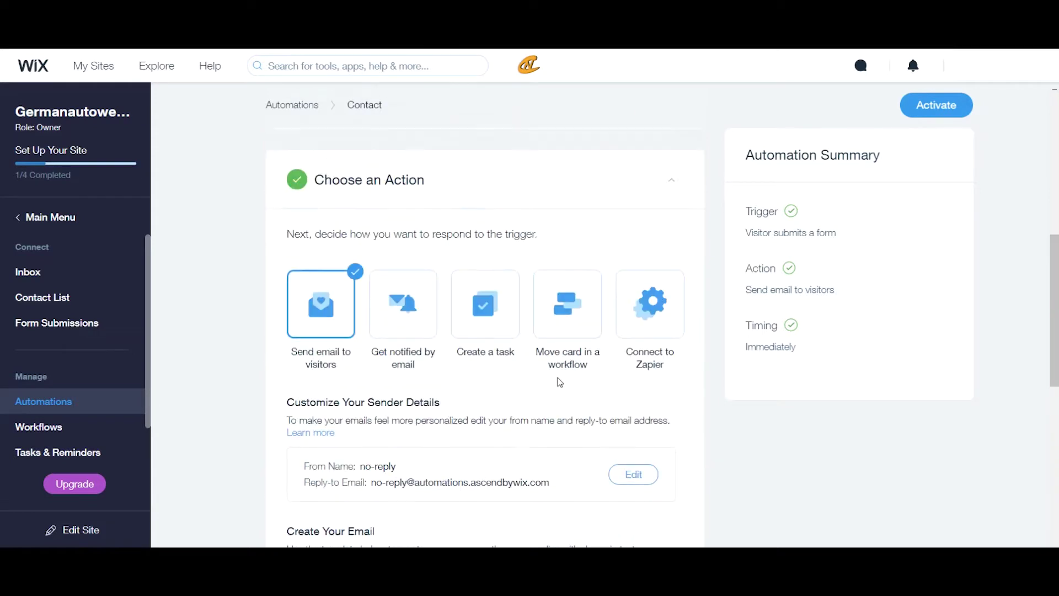
pyautogui.scroll(5, 560, 381)
pyautogui.click(918, 106)
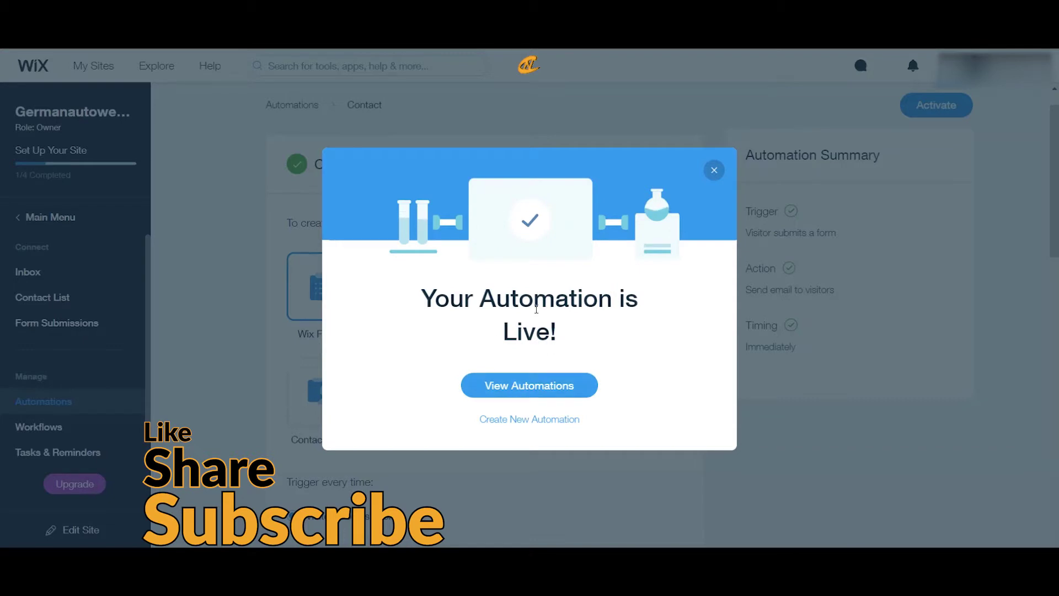
pyautogui.click(568, 388)
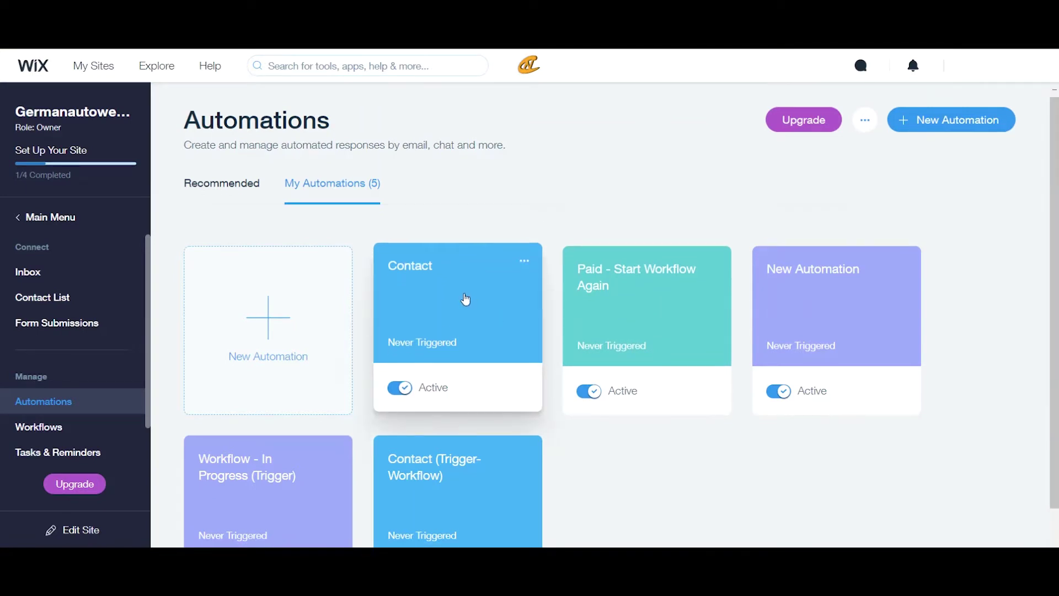
# Review the five My Automations cards, then begin another new automation
pyautogui.scroll(-2, 486, 287)
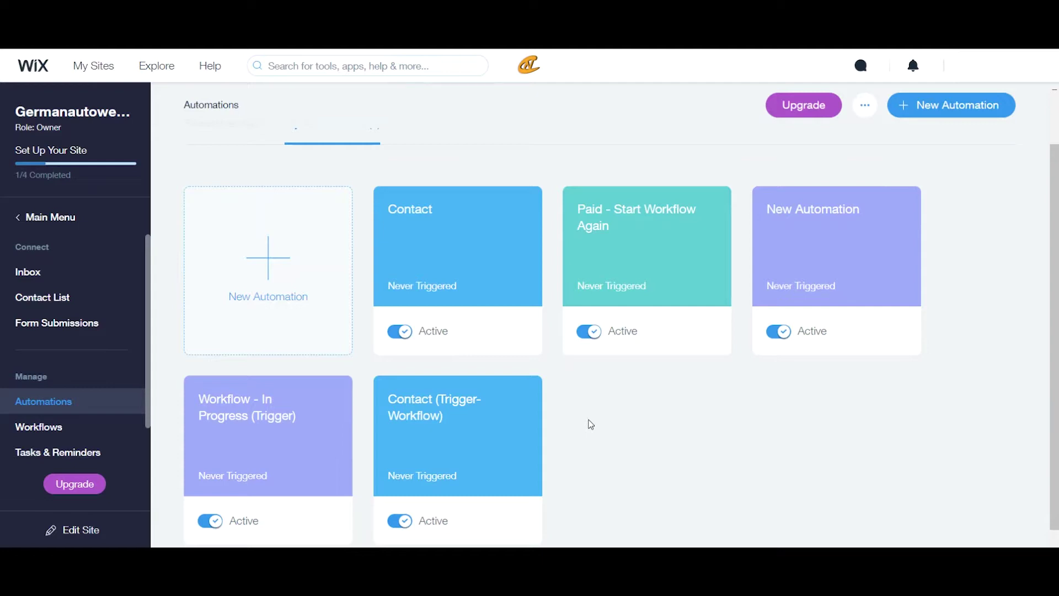
pyautogui.scroll(-1, 591, 423)
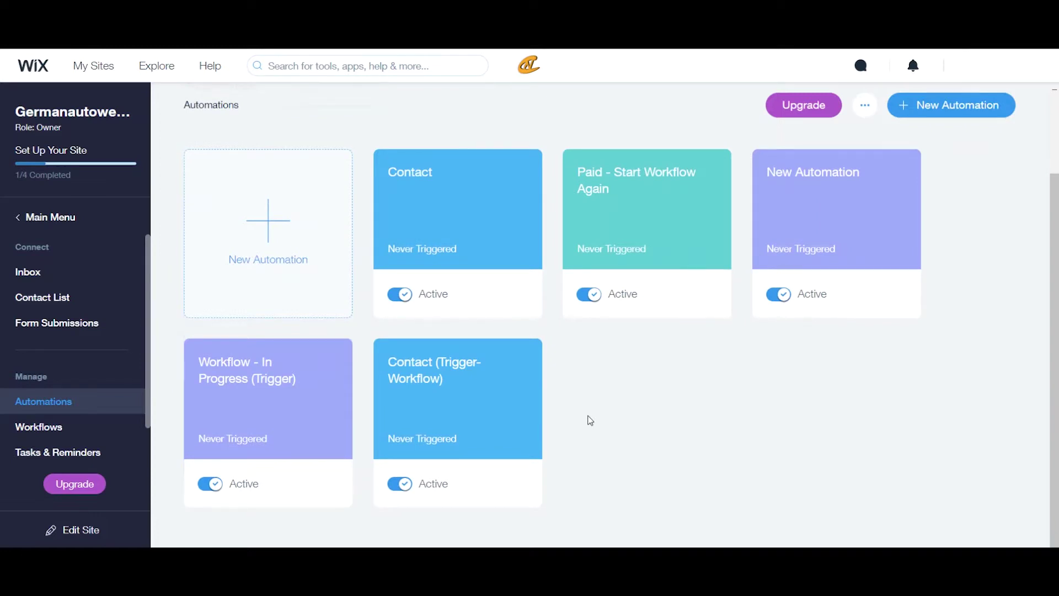
pyautogui.scroll(3, 579, 423)
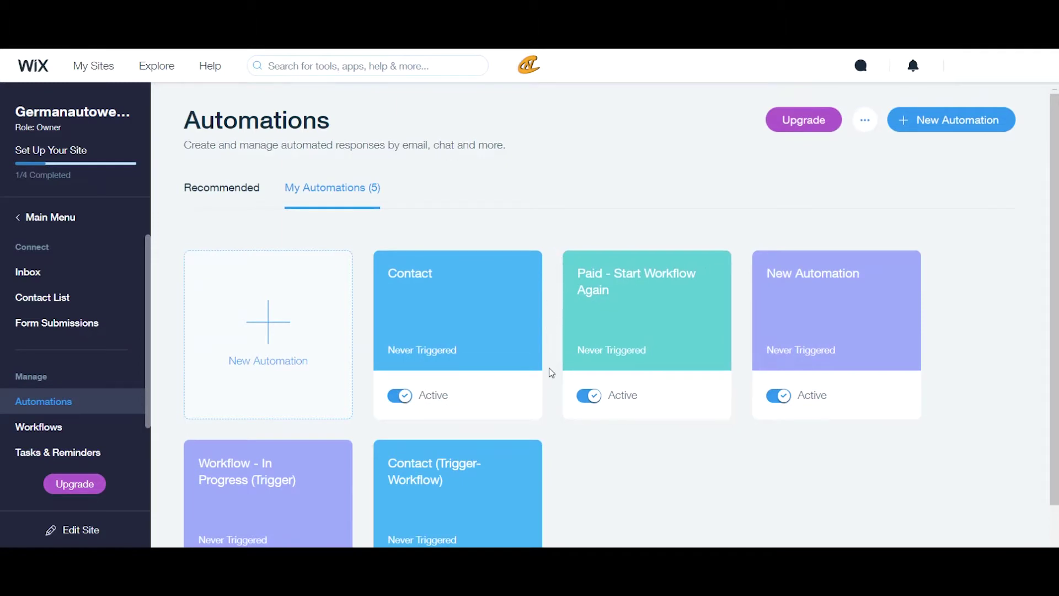
pyautogui.scroll(-2, 551, 372)
pyautogui.scroll(-1, 553, 376)
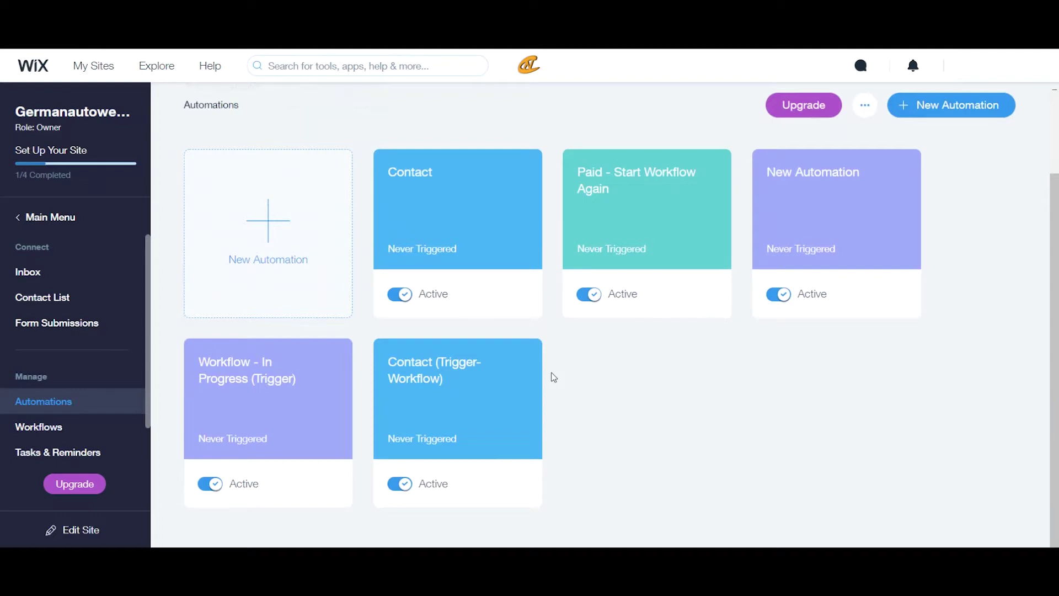
pyautogui.scroll(3, 554, 378)
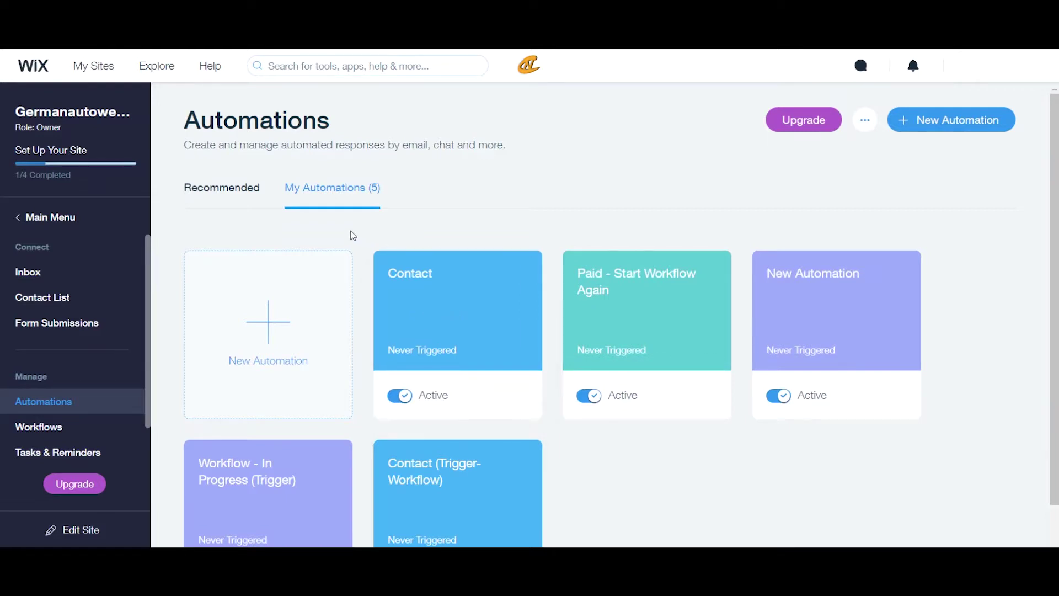
pyautogui.click(317, 271)
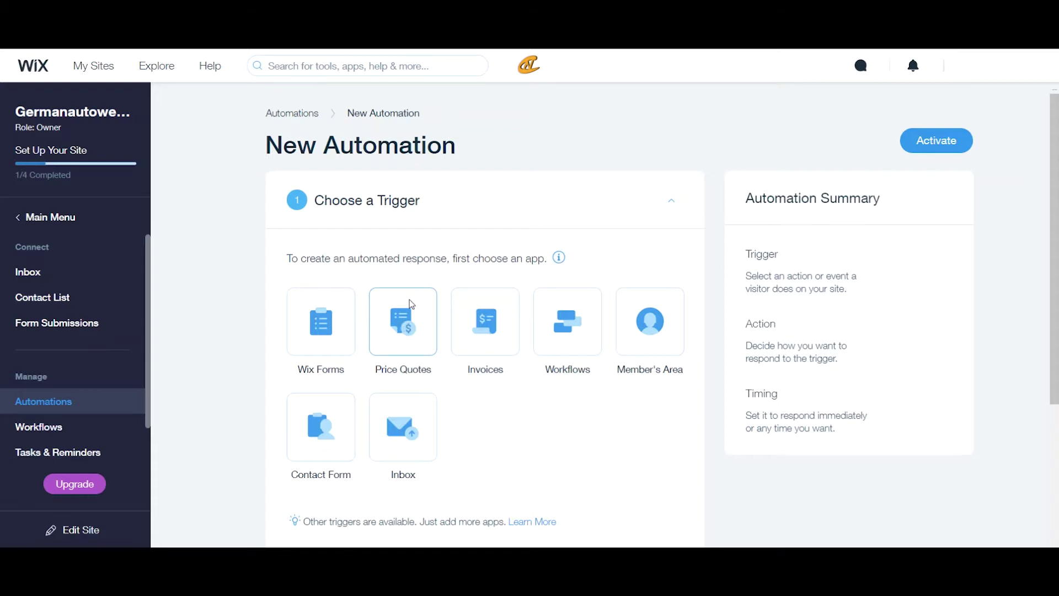
# Trigger on Price Quotes 'Price quote is accepted' and respond by creating a task
pyautogui.scroll(-1, 411, 298)
pyautogui.click(413, 260)
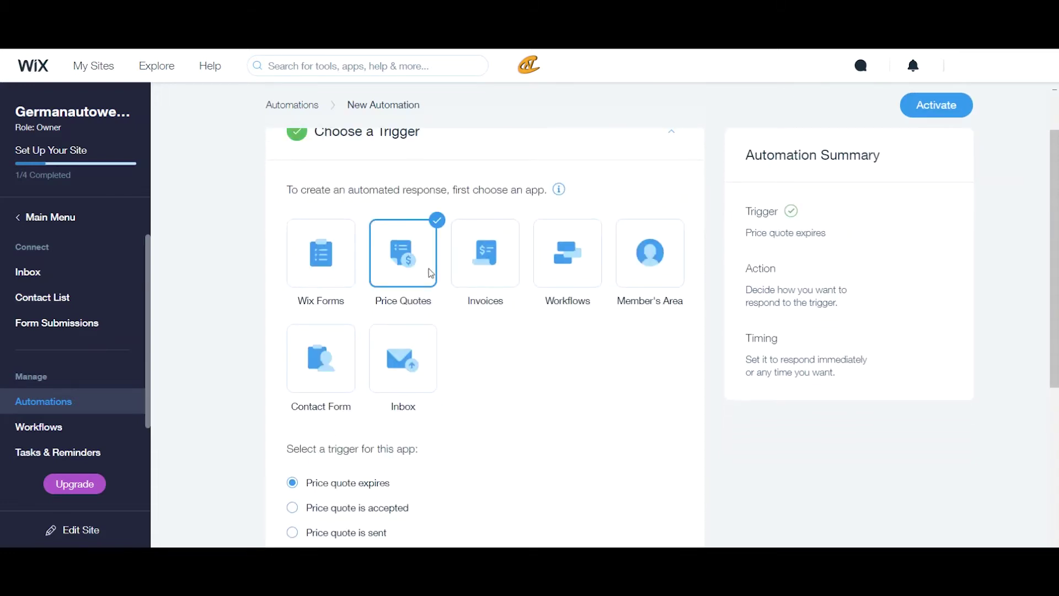
pyautogui.scroll(-1, 431, 273)
pyautogui.scroll(-1, 430, 273)
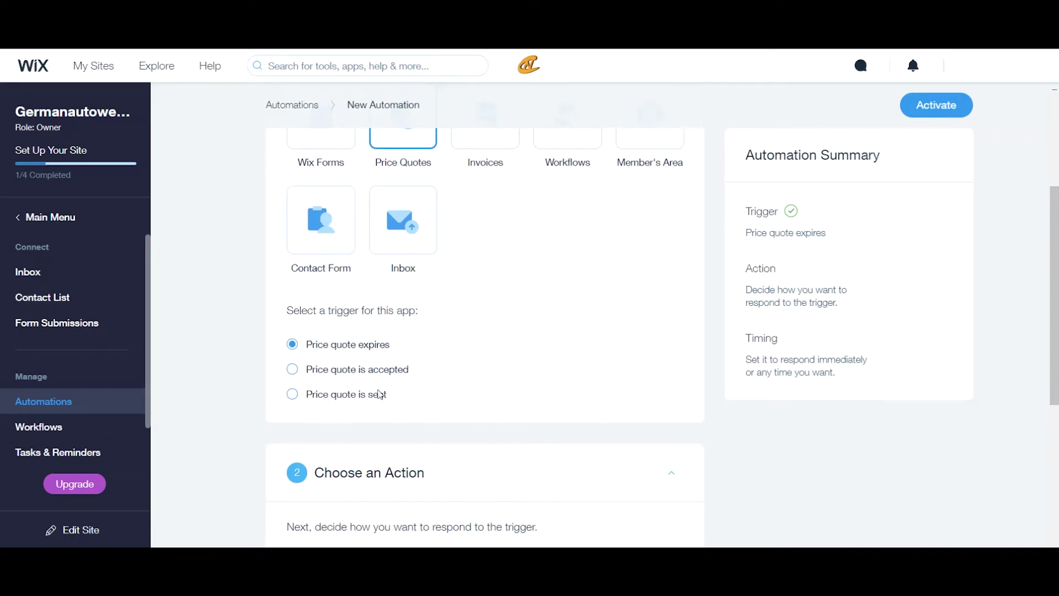
pyautogui.click(359, 396)
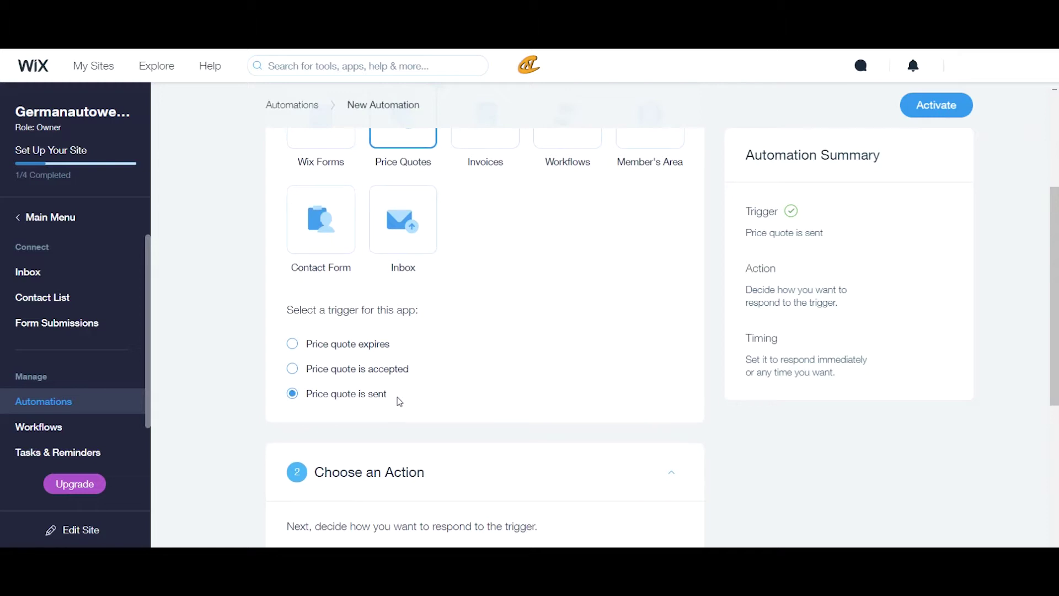
pyautogui.click(379, 376)
pyautogui.scroll(-3, 489, 355)
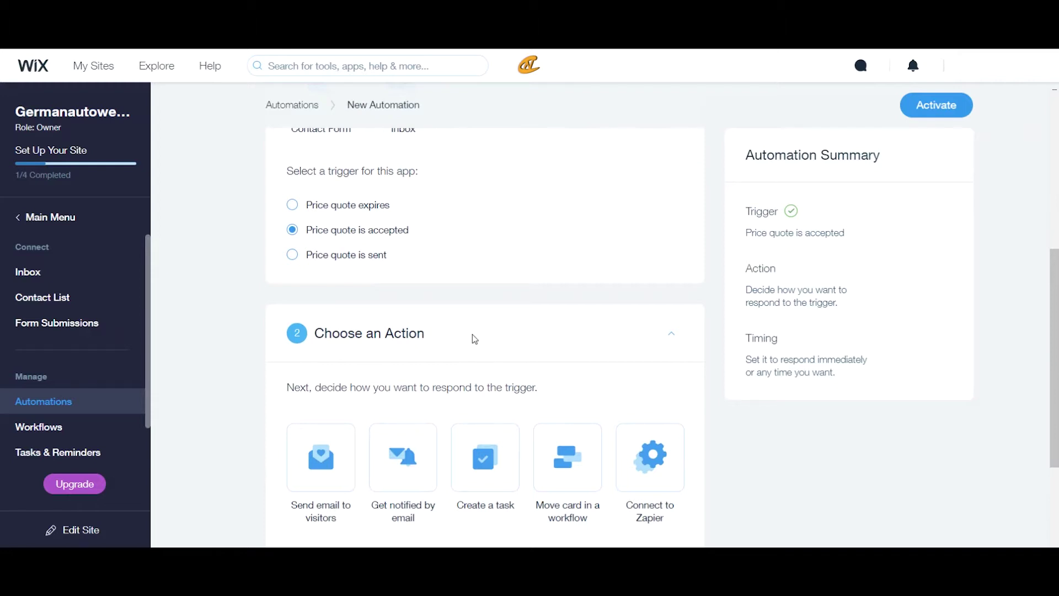
pyautogui.scroll(-3, 472, 335)
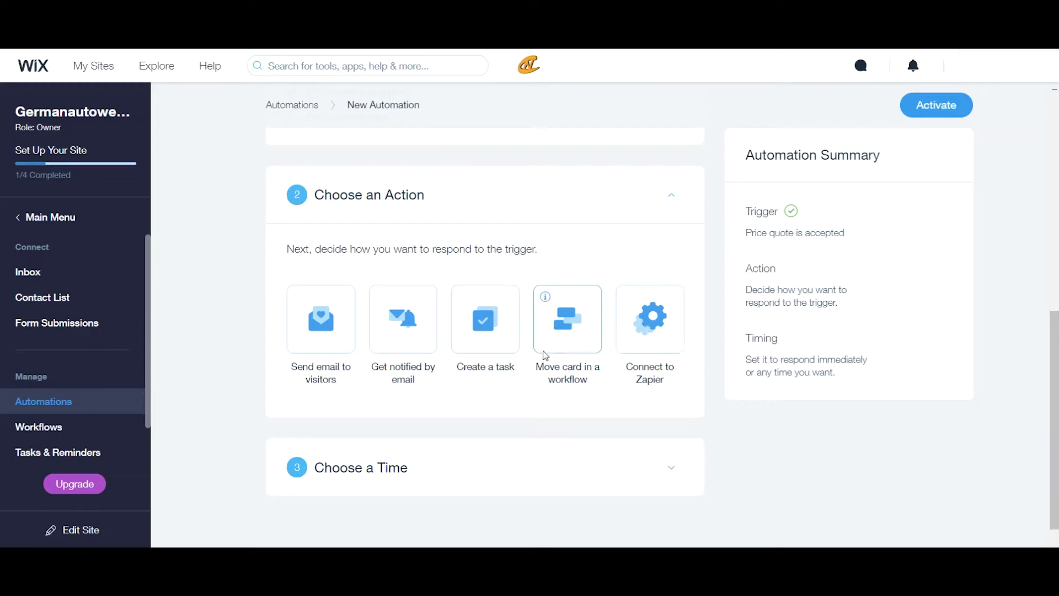
pyautogui.click(493, 336)
# Try the 'Move card in a workflow' response, viewing the workflow list without choosing one
pyautogui.scroll(-3, 504, 333)
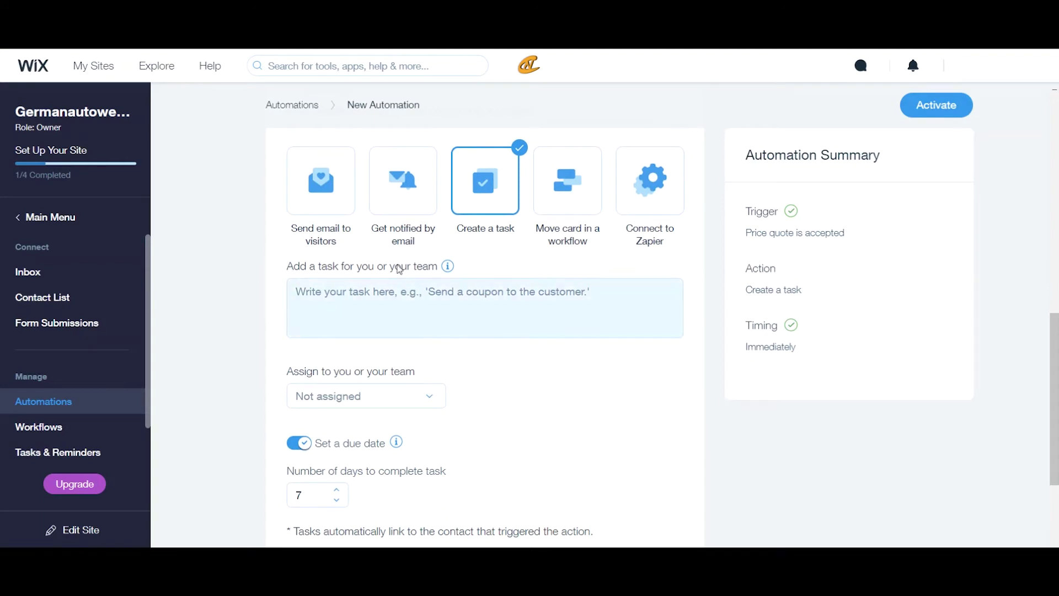
pyautogui.scroll(-1, 338, 264)
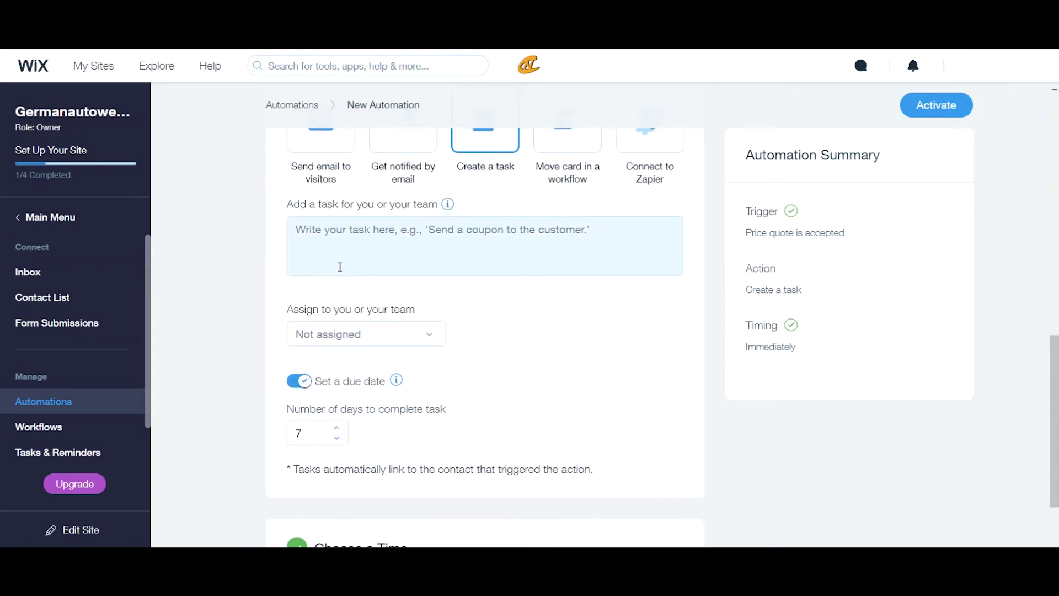
pyautogui.scroll(1, 321, 268)
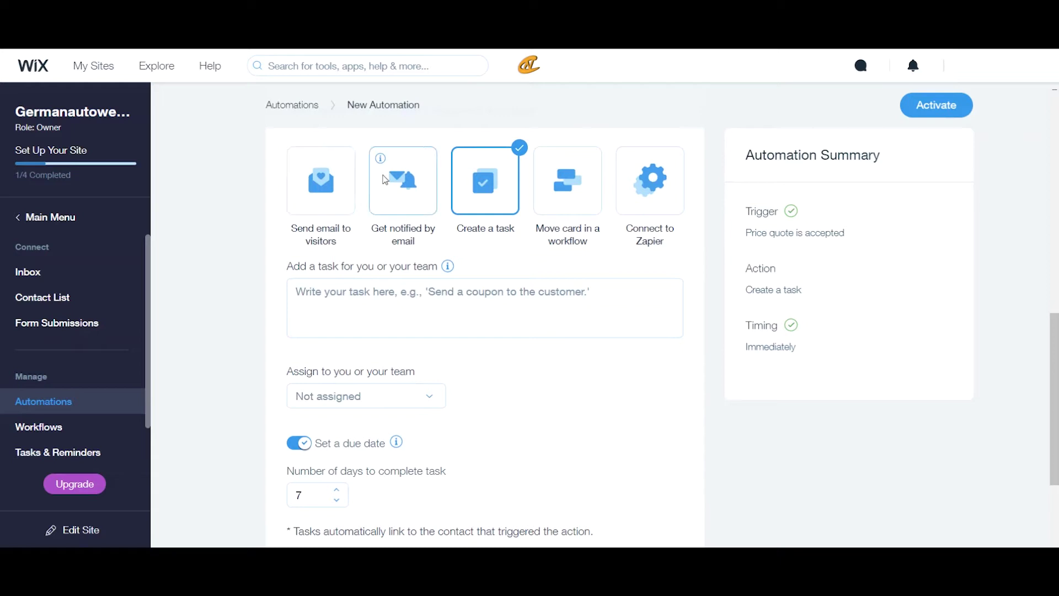
pyautogui.scroll(-1, 357, 298)
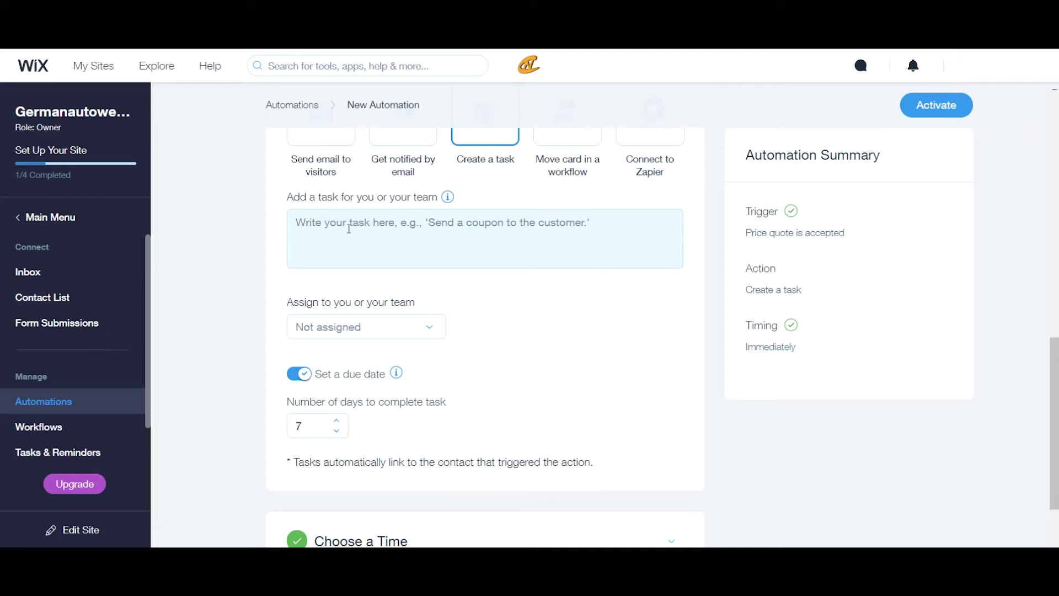
pyautogui.scroll(2, 584, 217)
pyautogui.click(568, 200)
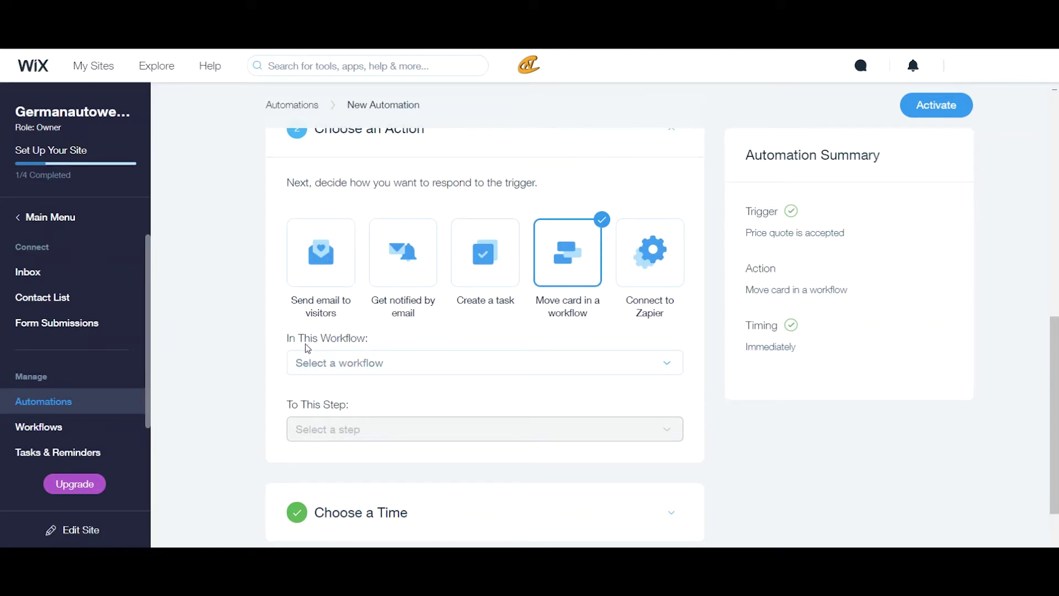
pyautogui.click(339, 365)
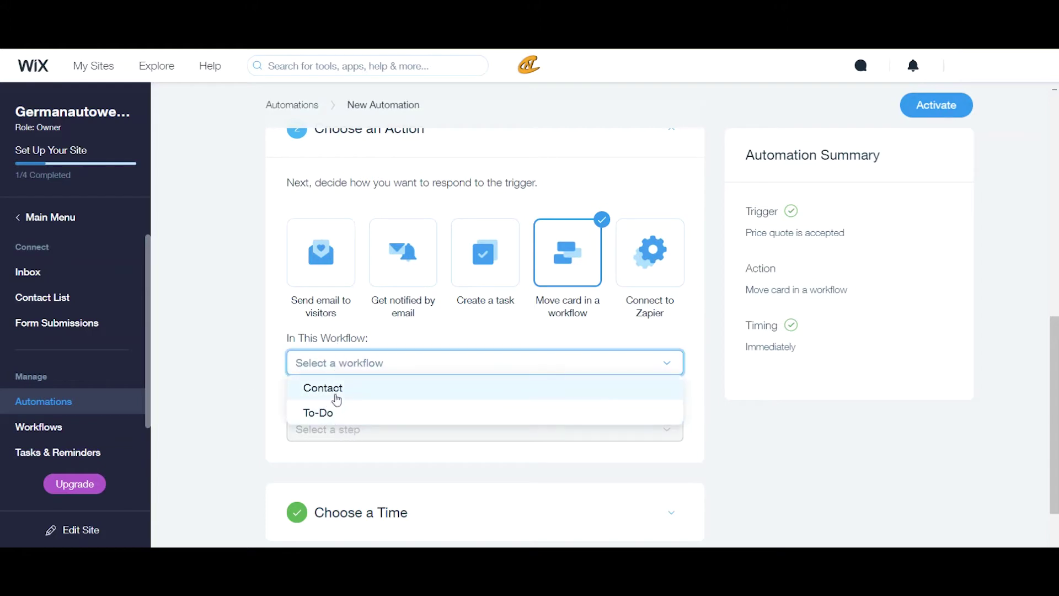
pyautogui.click(434, 336)
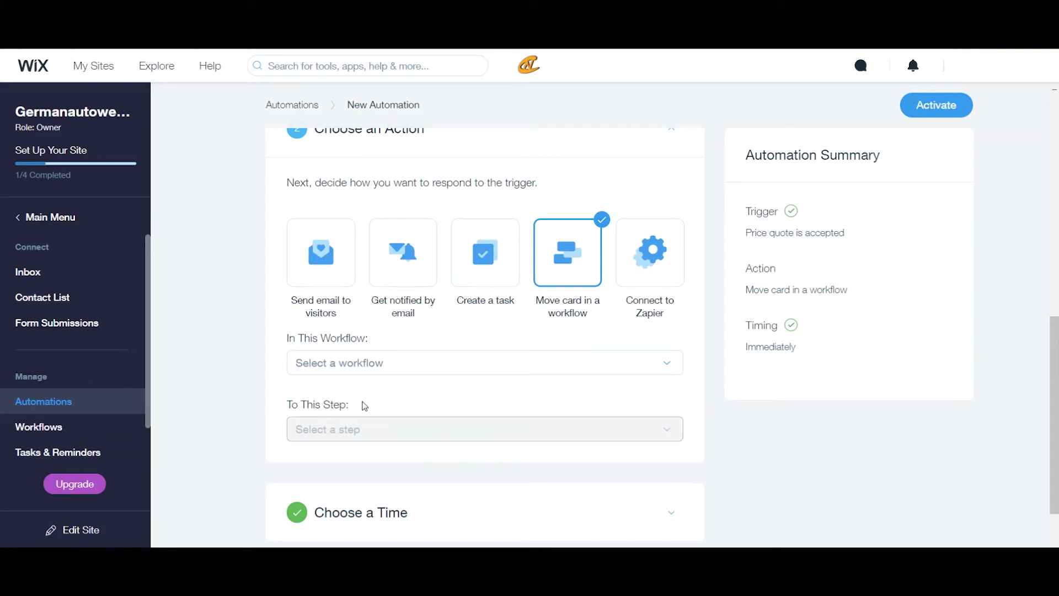
pyautogui.scroll(-1, 365, 406)
pyautogui.scroll(1, 403, 259)
# Set the action to 'Send email to visitors' with the 'Thanks For Getting in Touch' template
pyautogui.click(405, 257)
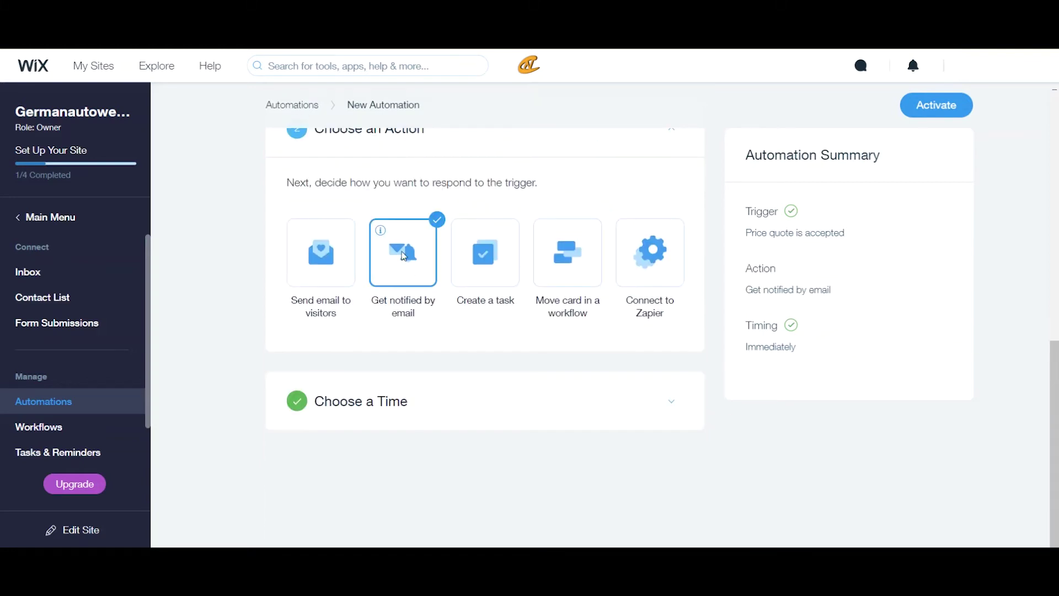
pyautogui.scroll(-1, 406, 259)
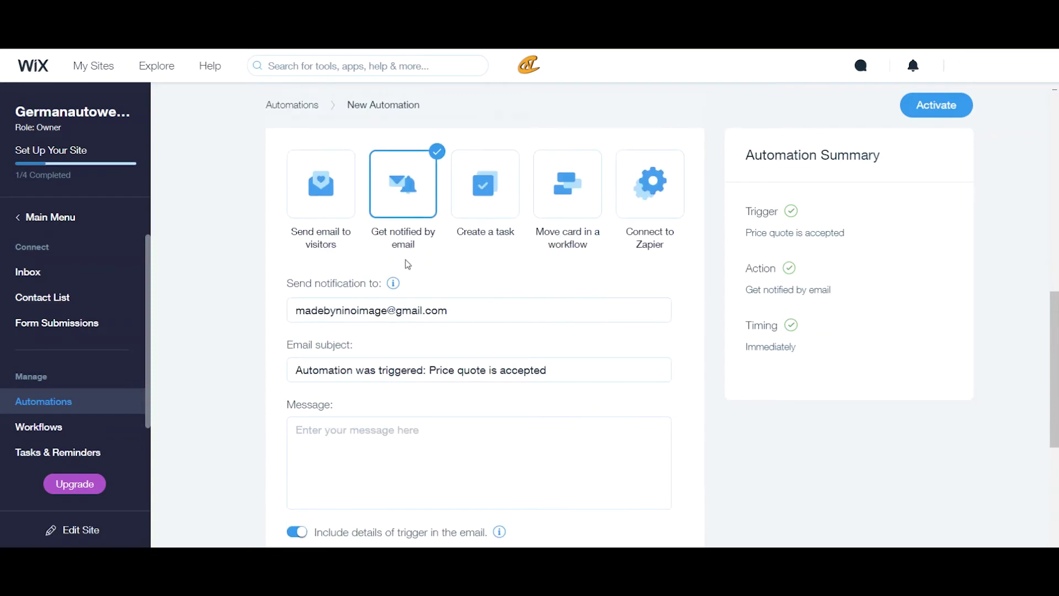
pyautogui.scroll(-2, 406, 261)
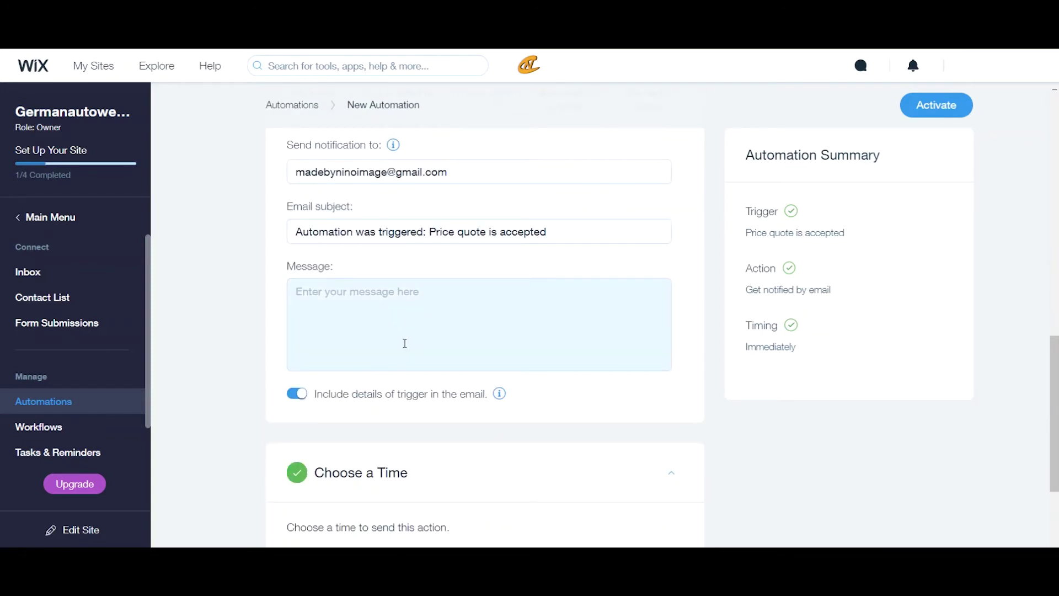
pyautogui.scroll(4, 405, 343)
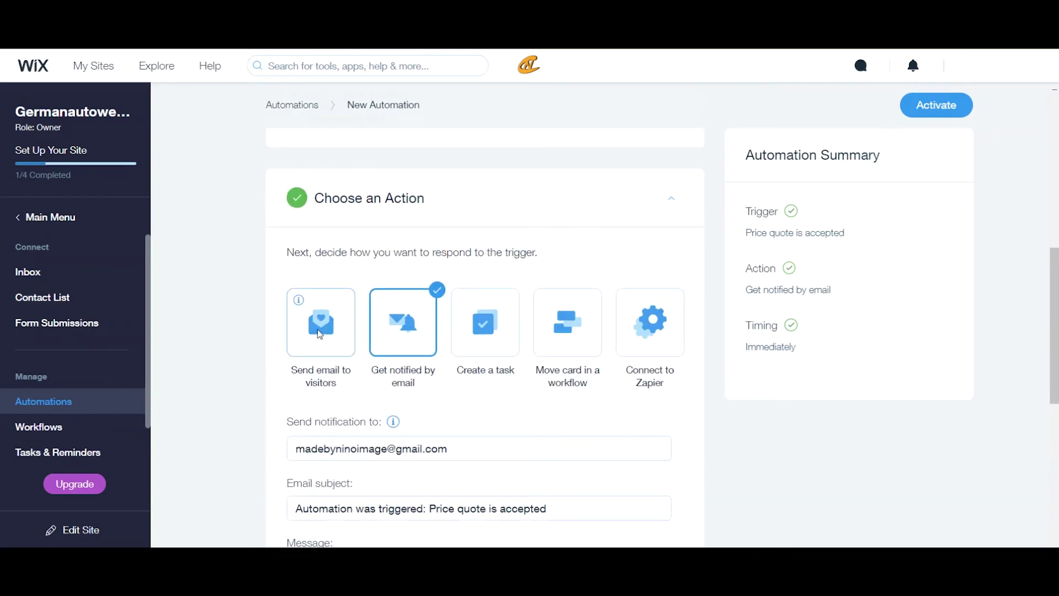
pyautogui.click(319, 334)
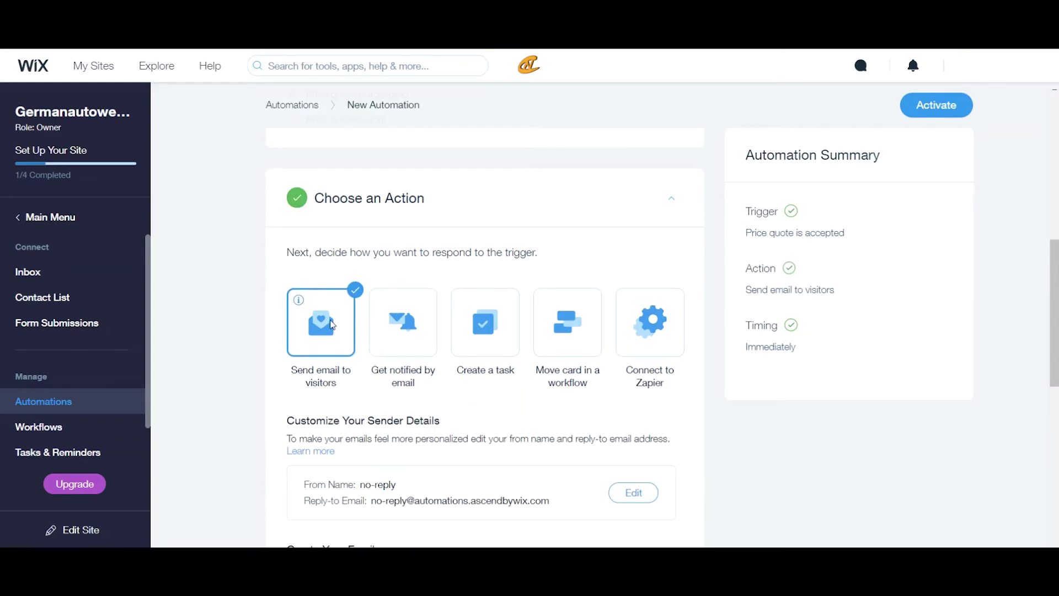
pyautogui.scroll(-4, 331, 329)
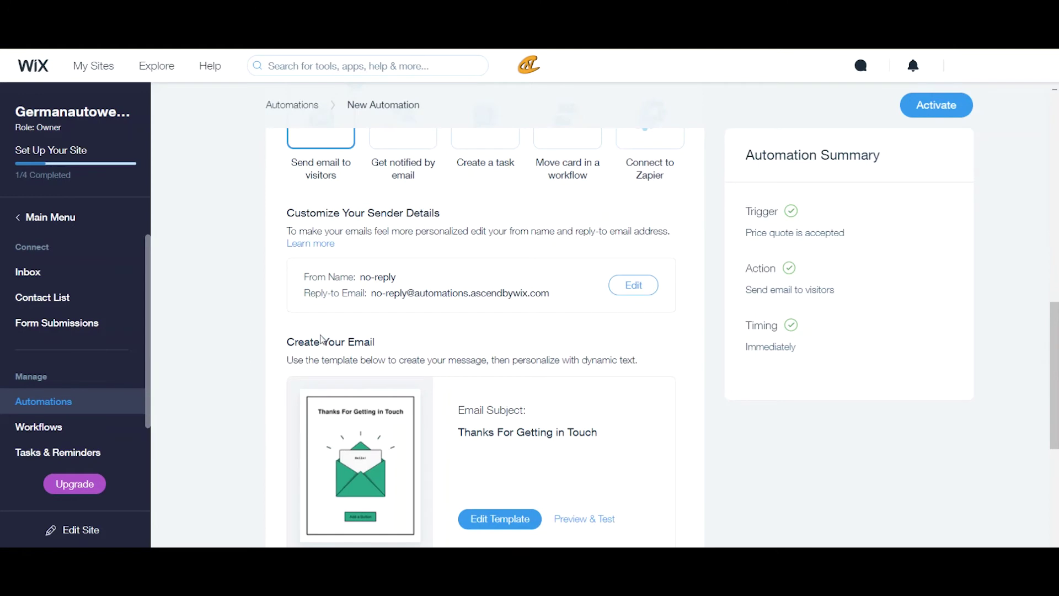
pyautogui.scroll(4, 458, 391)
pyautogui.scroll(-3, 403, 361)
pyautogui.scroll(2, 395, 358)
pyautogui.scroll(2, 395, 359)
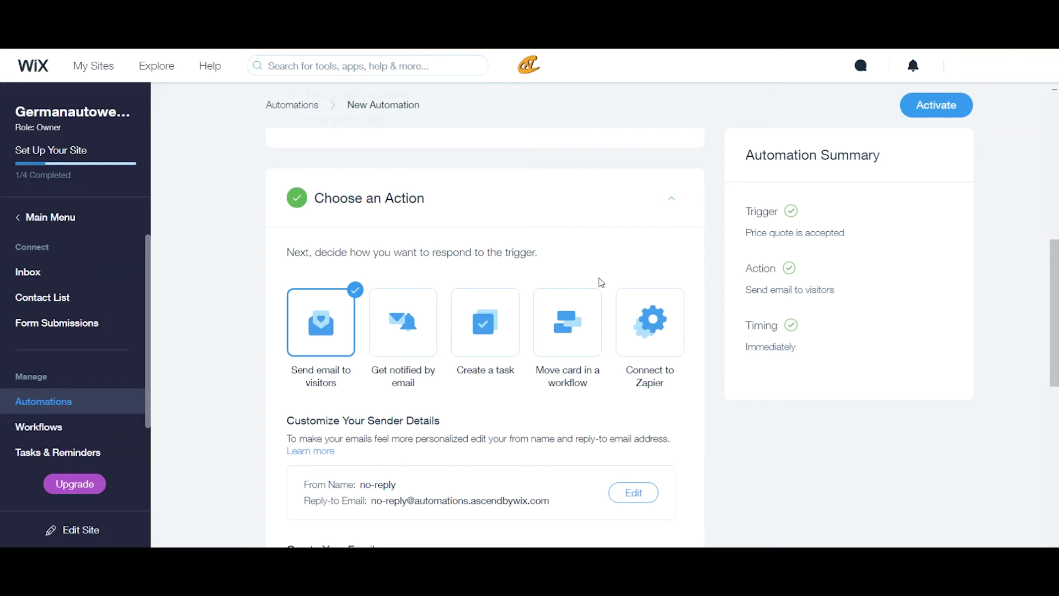
pyautogui.scroll(5, 600, 282)
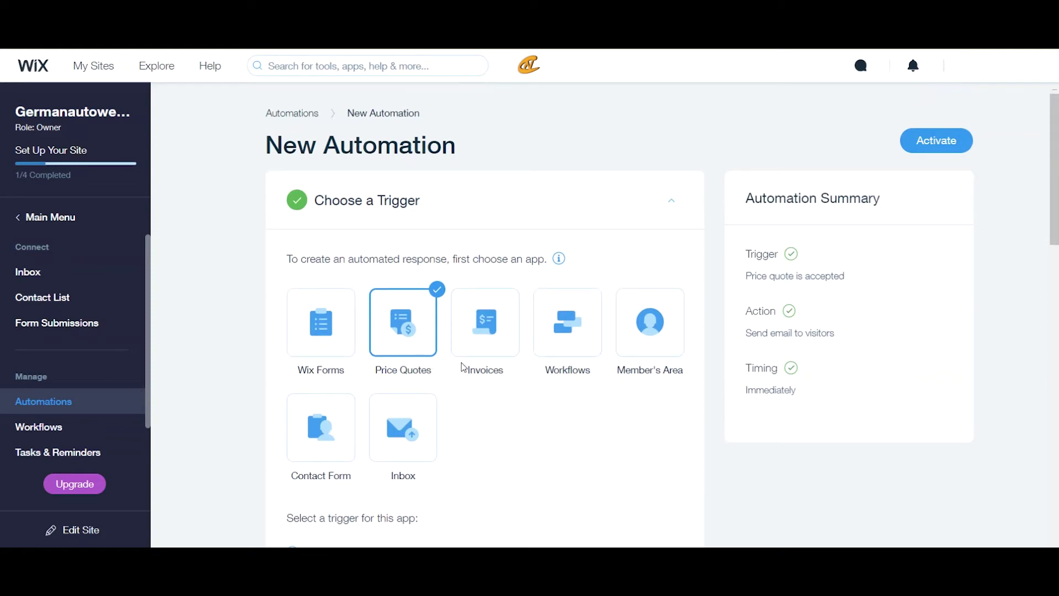
# Try Invoices, then settle on Workflows so the trigger fires when a card is added or moved
pyautogui.click(474, 329)
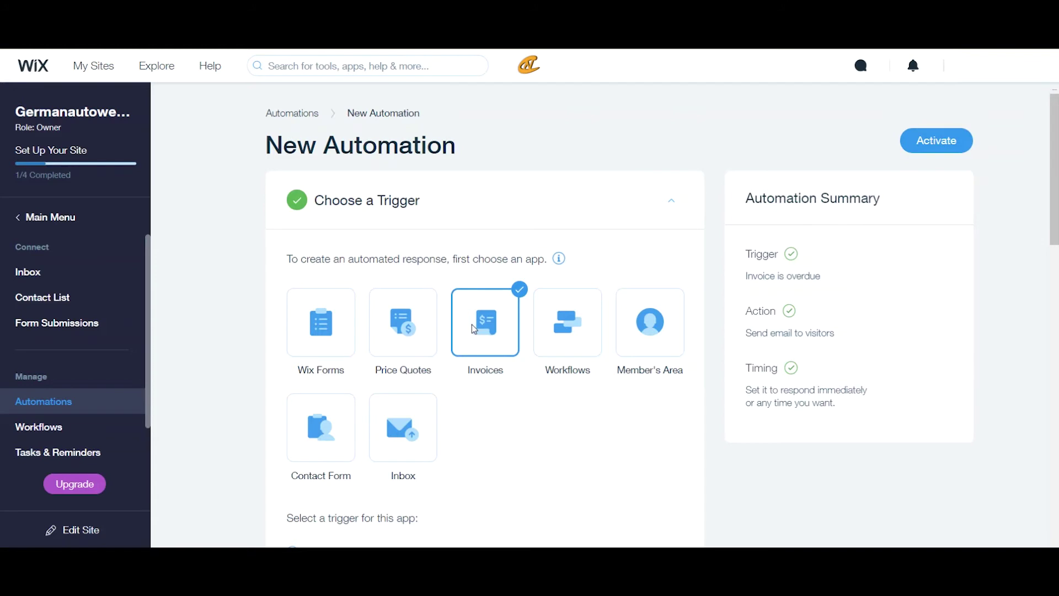
pyautogui.scroll(-5, 473, 328)
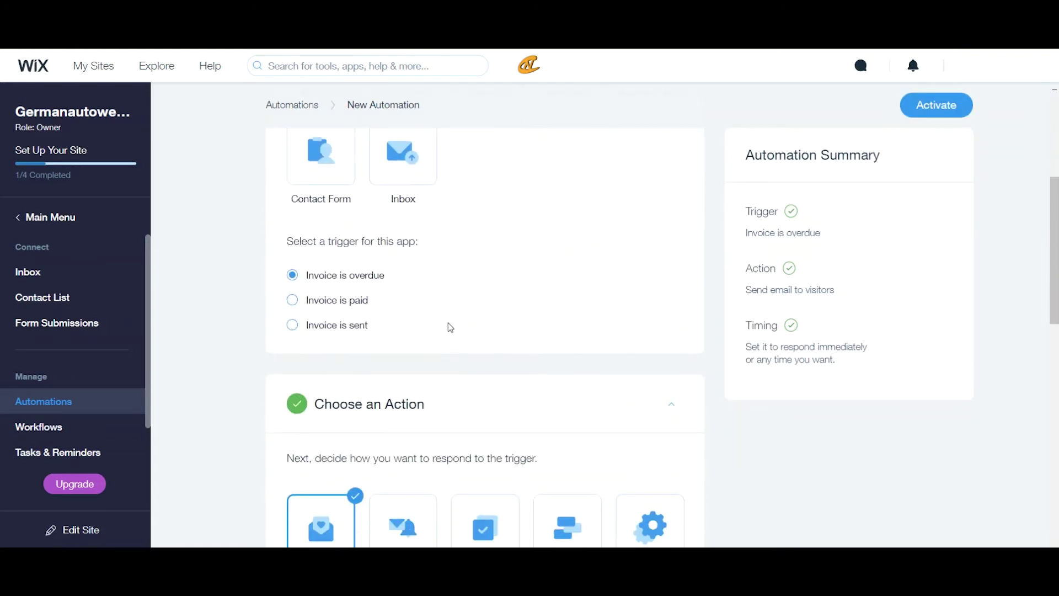
pyautogui.scroll(4, 452, 325)
pyautogui.click(544, 288)
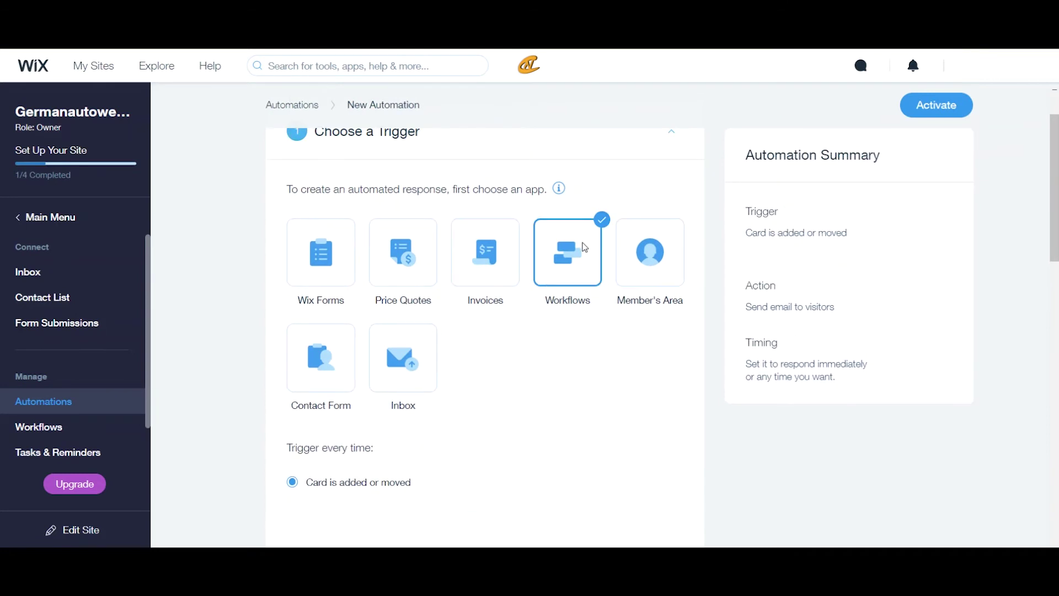
pyautogui.scroll(-4, 543, 288)
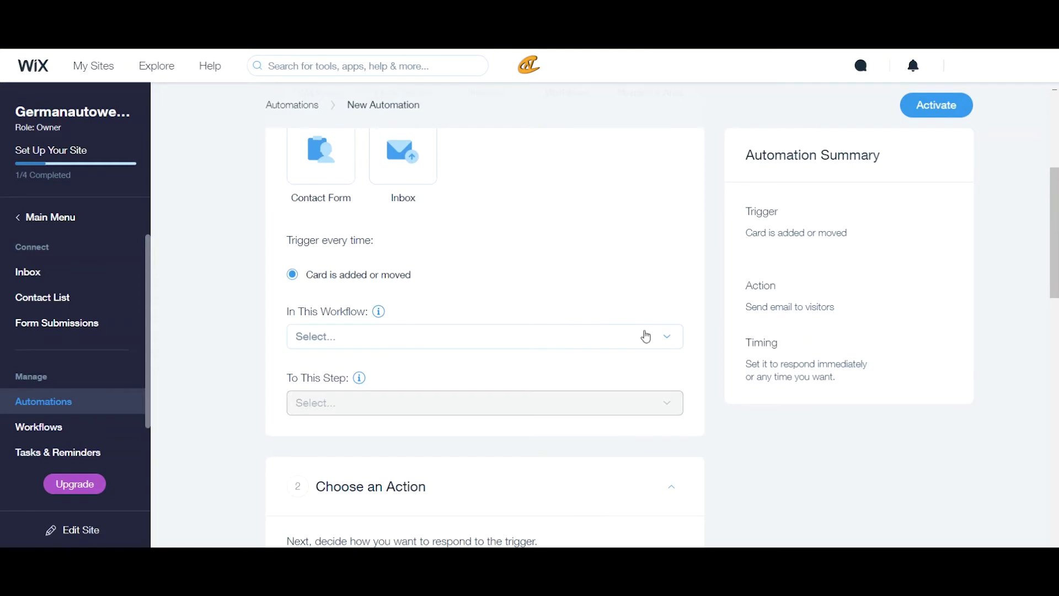
pyautogui.scroll(5, 648, 300)
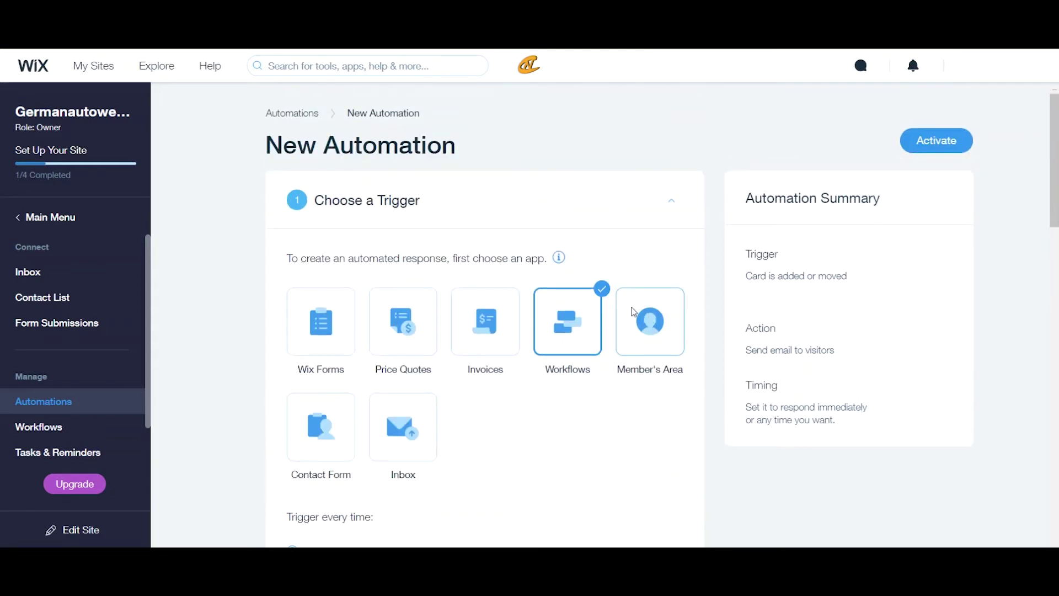
pyautogui.scroll(-2, 633, 311)
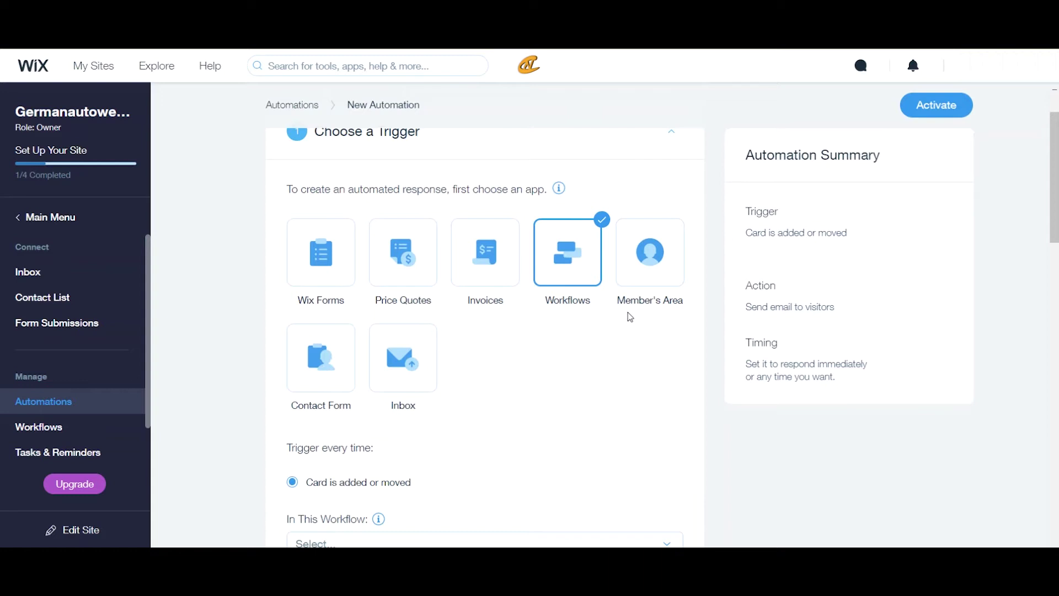
# Change the trigger app from Member's Area and Contact Form to Inbox, firing when a message is sent to a contact
pyautogui.click(640, 279)
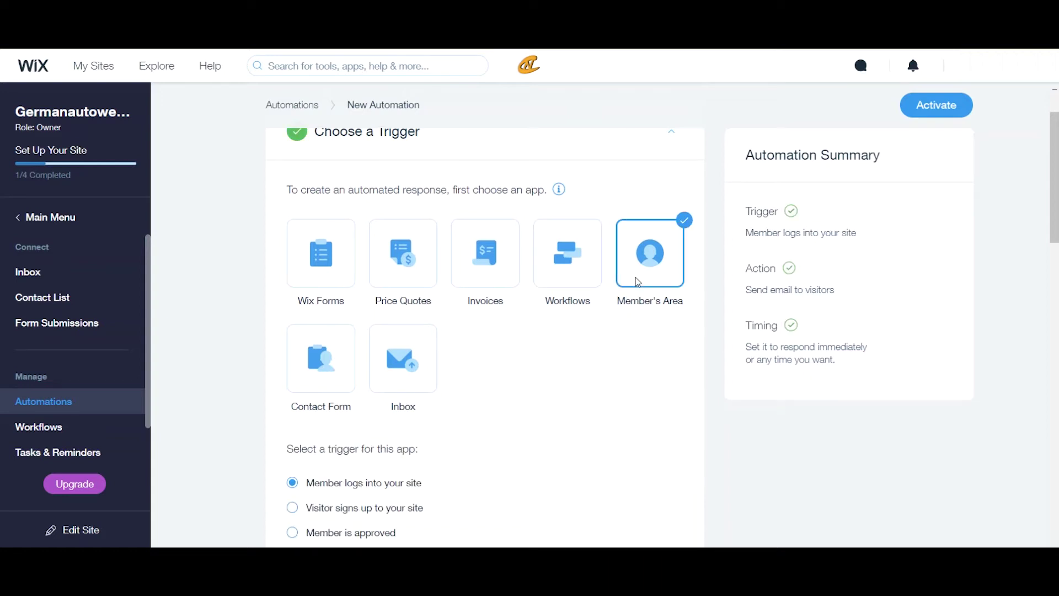
pyautogui.scroll(-3, 637, 282)
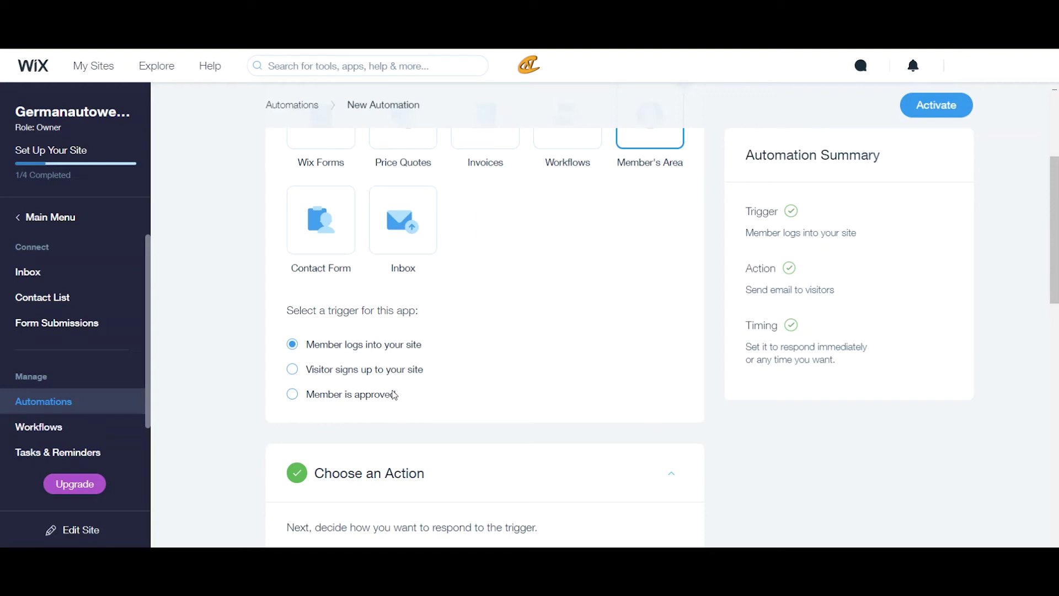
pyautogui.scroll(1, 412, 382)
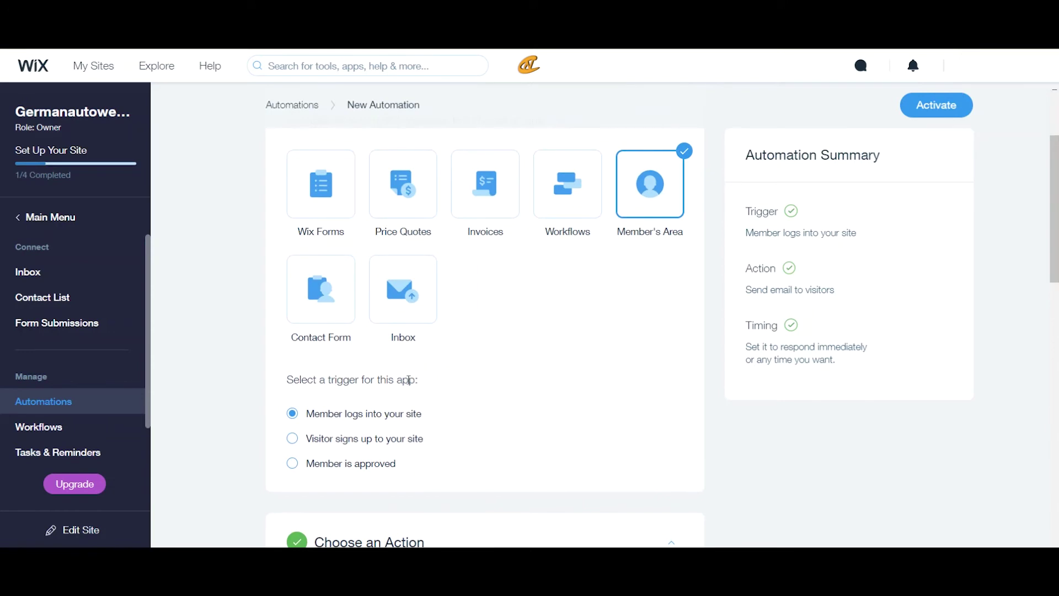
pyautogui.click(329, 298)
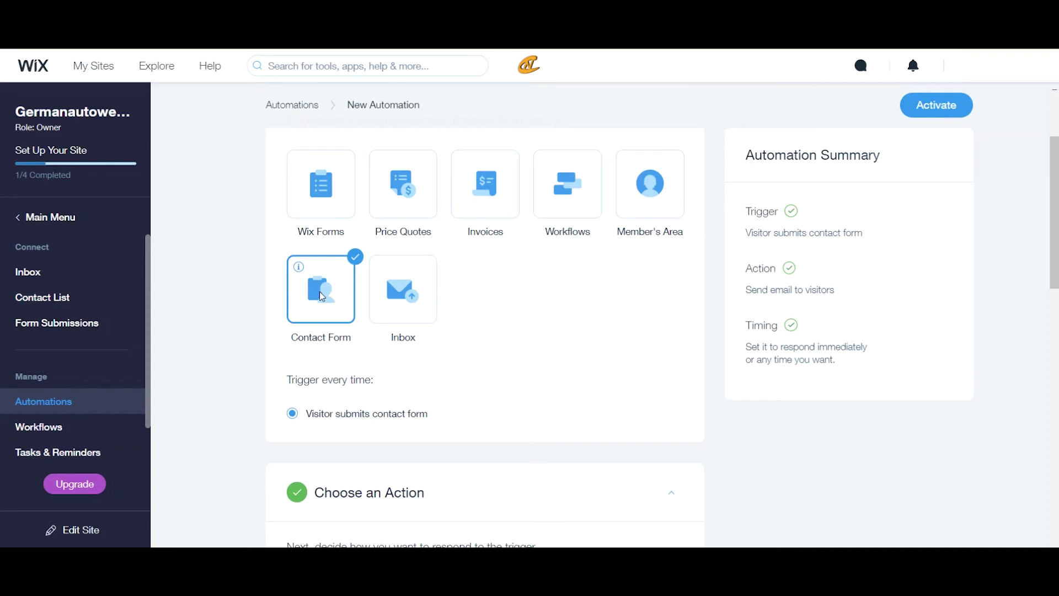
pyautogui.scroll(-1, 425, 310)
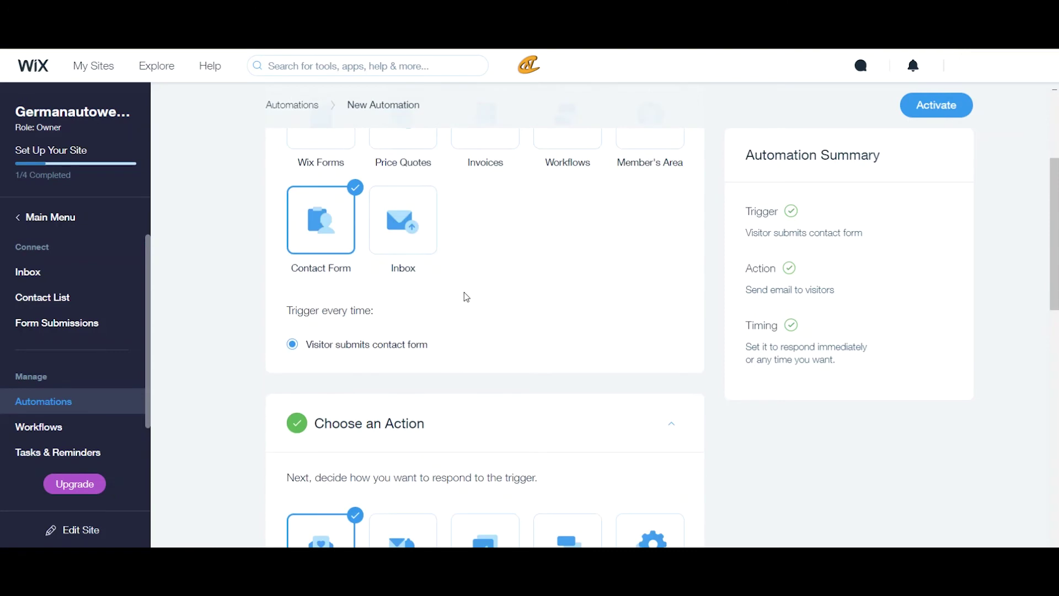
pyautogui.click(406, 239)
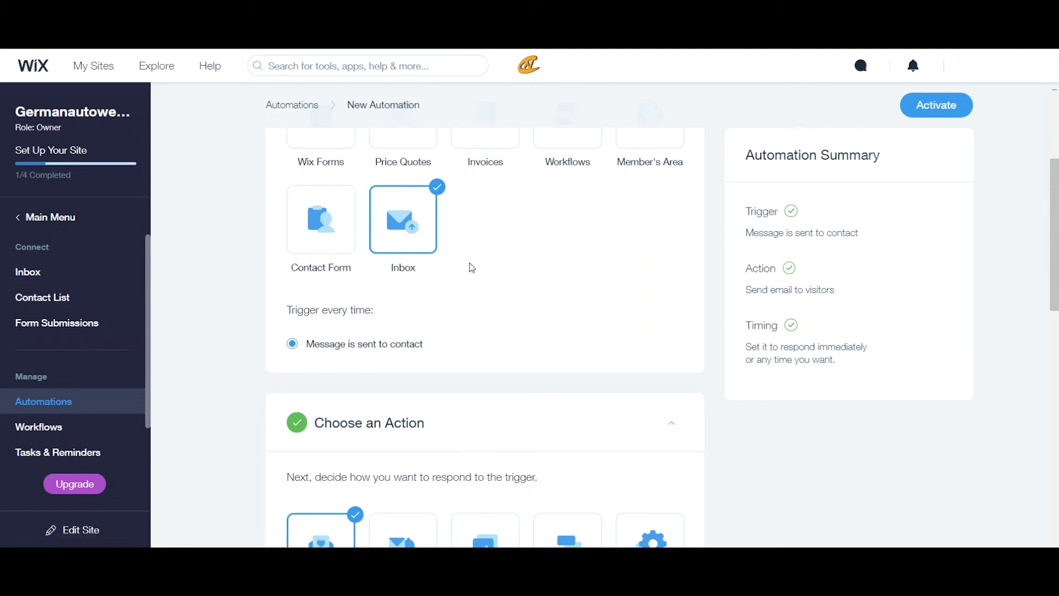
# Change the send time from Immediately to a custom delay of 1 Days after the trigger
pyautogui.scroll(-5, 470, 267)
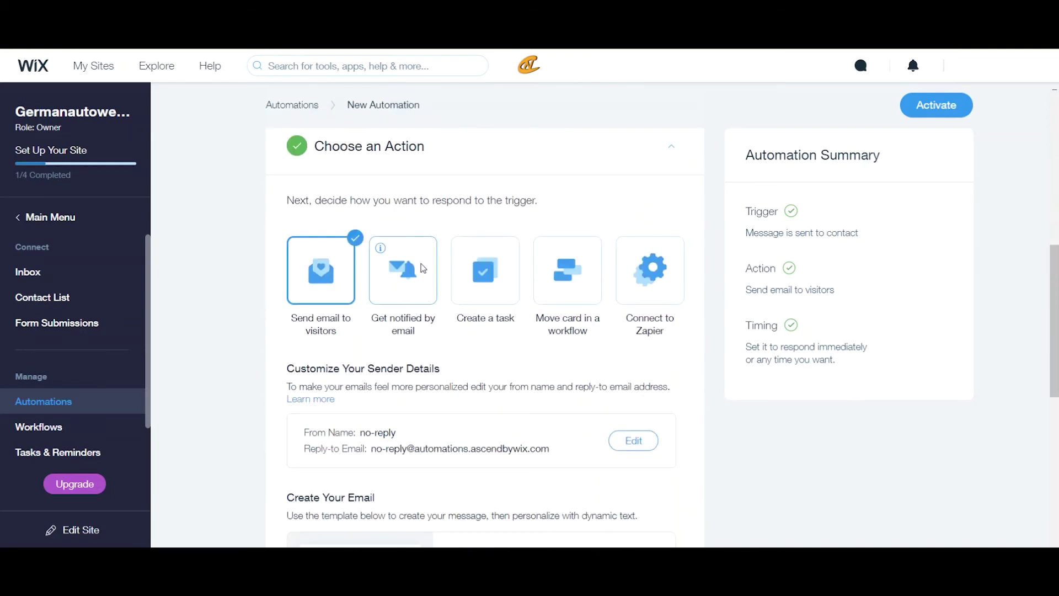
pyautogui.scroll(-6, 422, 248)
pyautogui.scroll(-3, 422, 246)
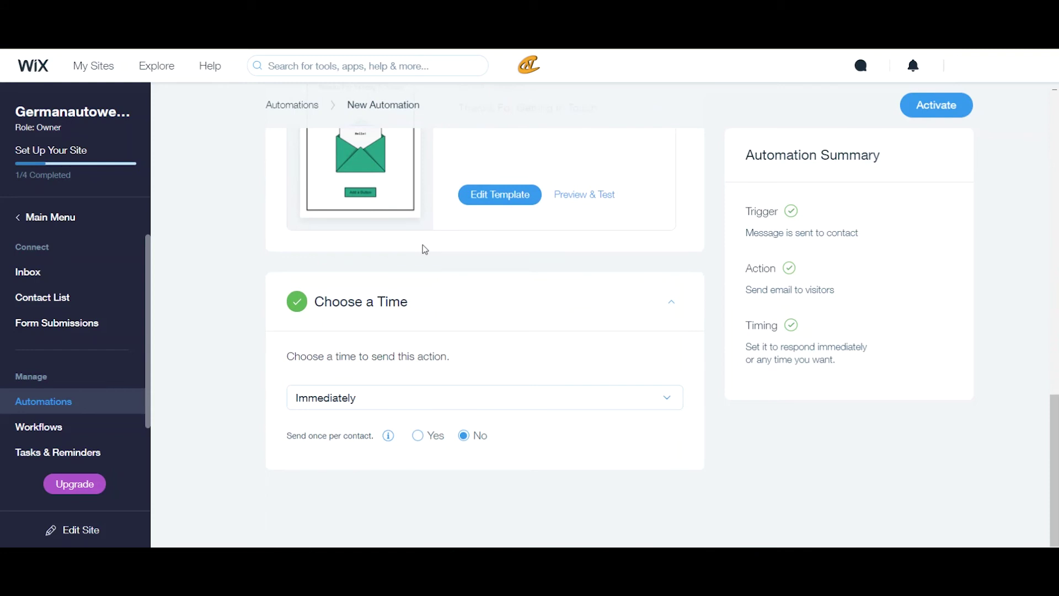
pyautogui.scroll(10, 424, 248)
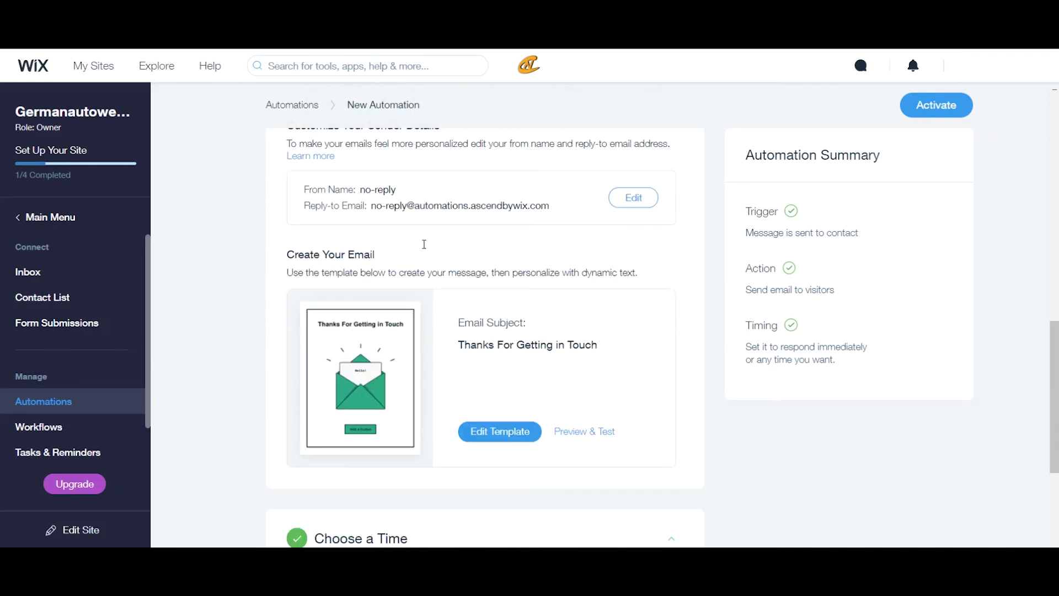
pyautogui.scroll(-4, 424, 244)
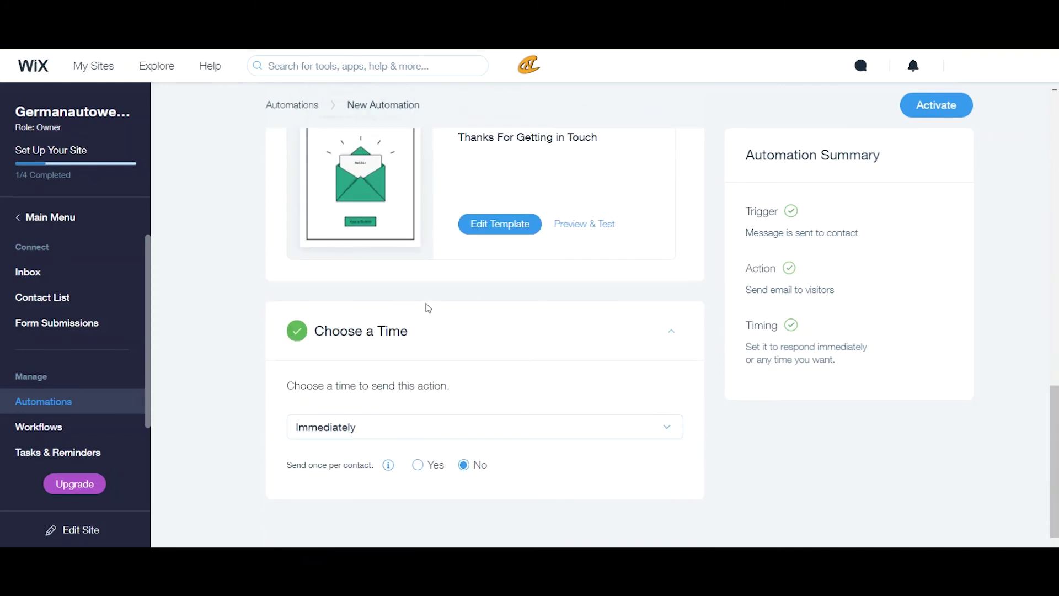
pyautogui.scroll(-1, 422, 309)
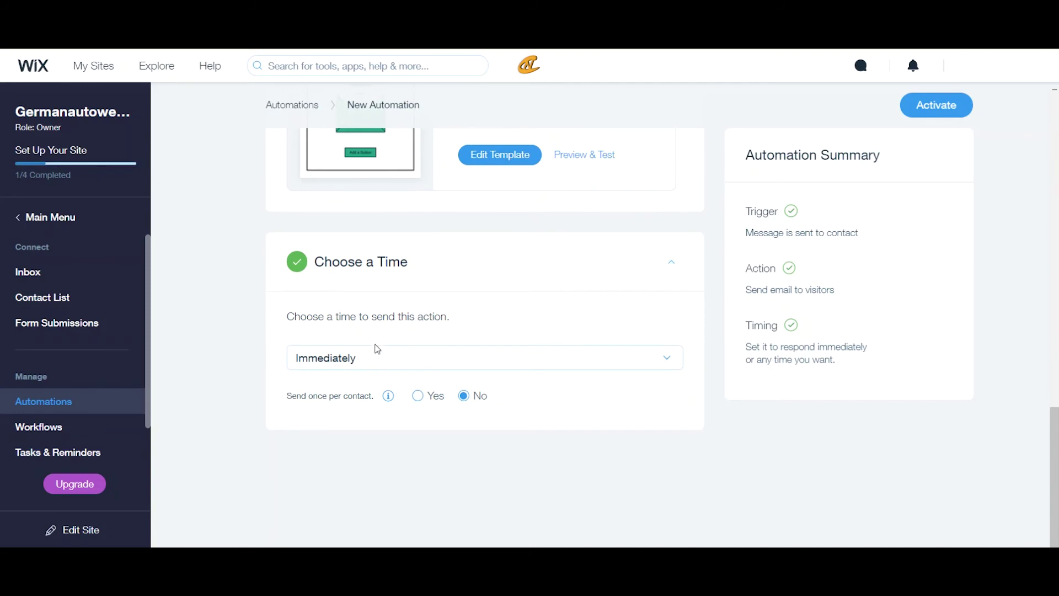
pyautogui.click(377, 350)
pyautogui.click(351, 407)
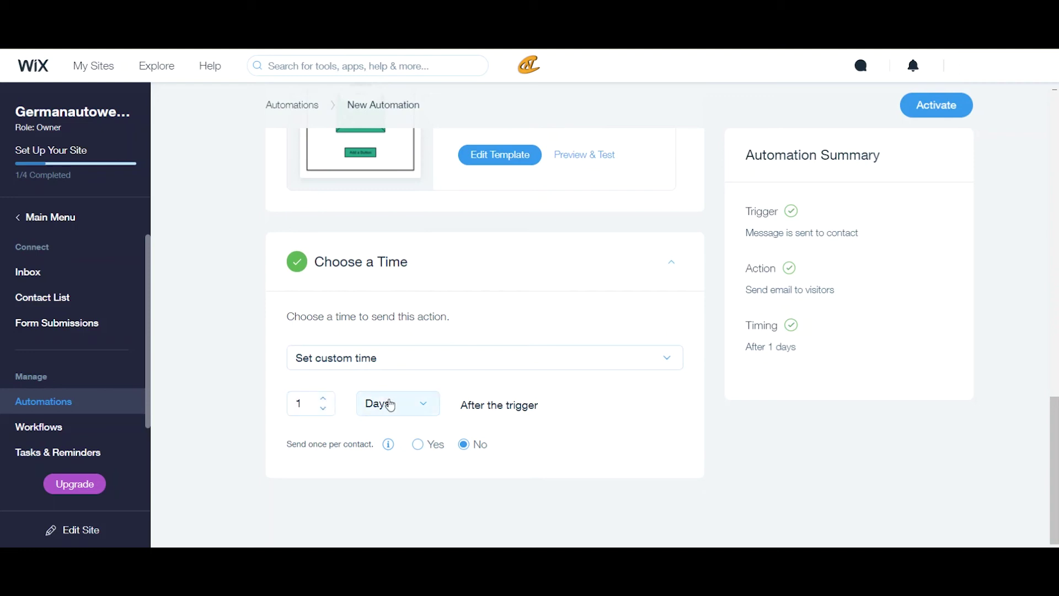
pyautogui.click(391, 405)
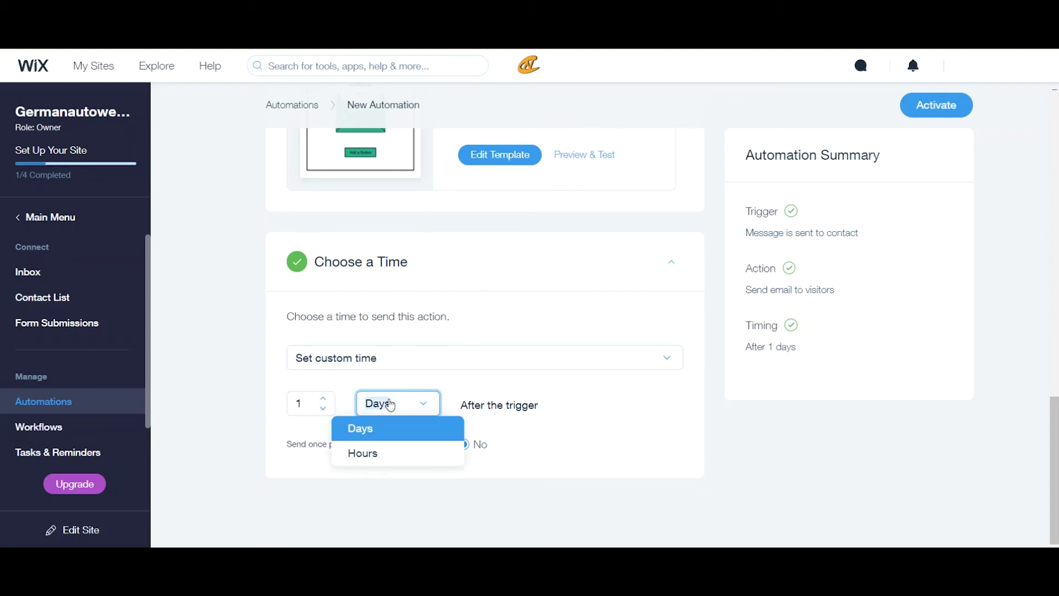
pyautogui.click(491, 403)
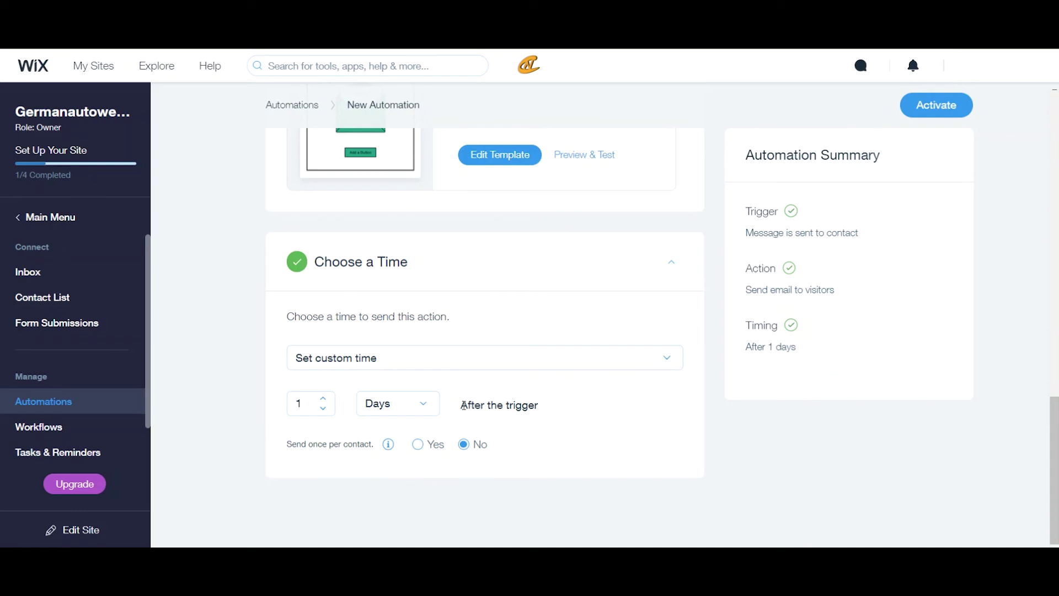
pyautogui.moveTo(462, 406); pyautogui.dragTo(560, 403)
pyautogui.click(555, 406)
pyautogui.scroll(15, 474, 436)
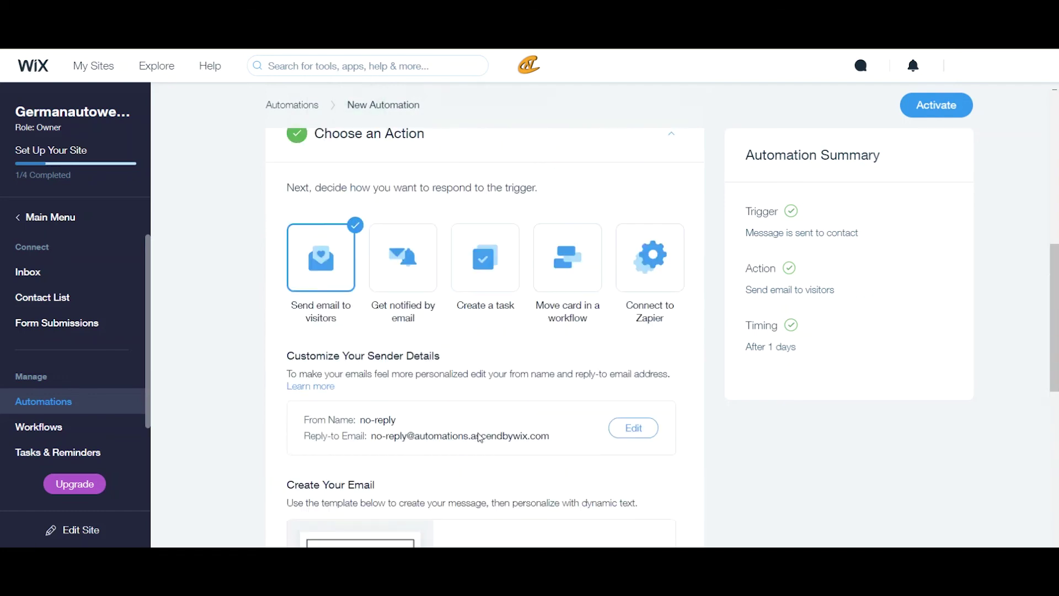